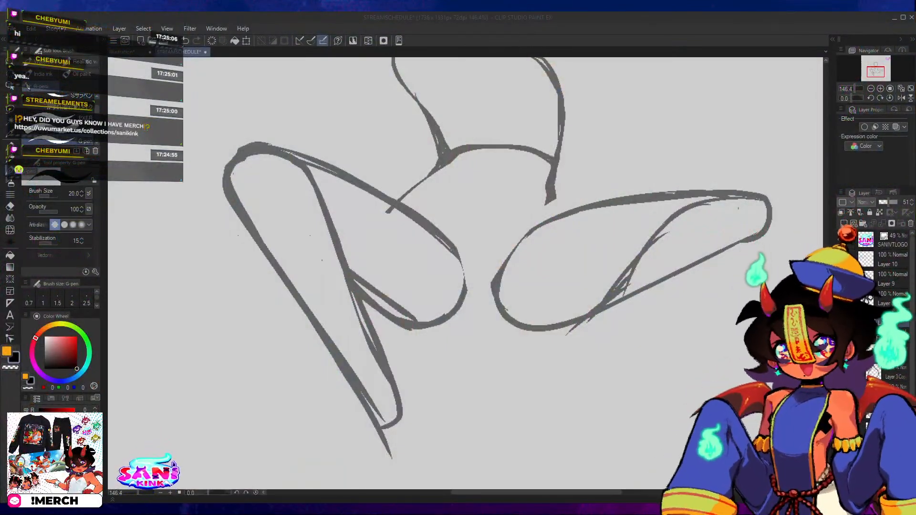
Start the right figure leg's inner shin line and thicken the left leg's inner contour from the knee down to the ankle.
left_click_drag(590, 326, 622, 291)
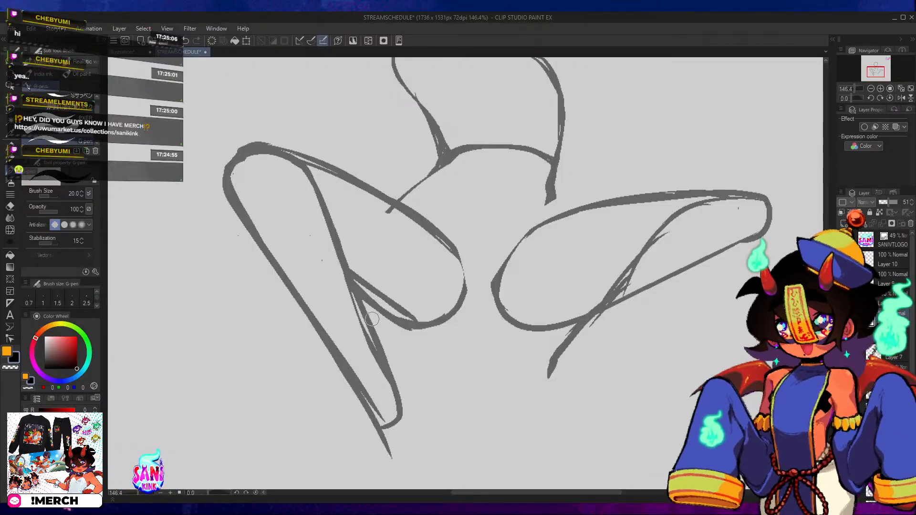
left_click_drag(358, 300, 386, 380)
mouse_move(299, 165)
left_mouse_down()
mouse_move(350, 260)
mouse_move(357, 303)
left_mouse_up()
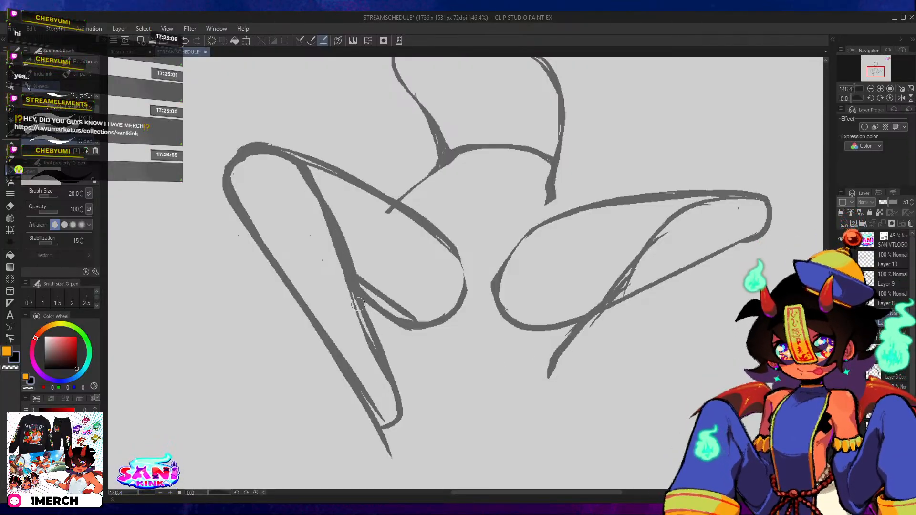
mouse_move(301, 166)
left_mouse_down()
mouse_move(339, 224)
mouse_move(365, 323)
left_mouse_up()
mouse_move(356, 279)
left_mouse_down()
mouse_move(392, 393)
mouse_move(323, 188)
mouse_move(294, 157)
mouse_move(321, 176)
mouse_move(387, 377)
left_mouse_up()
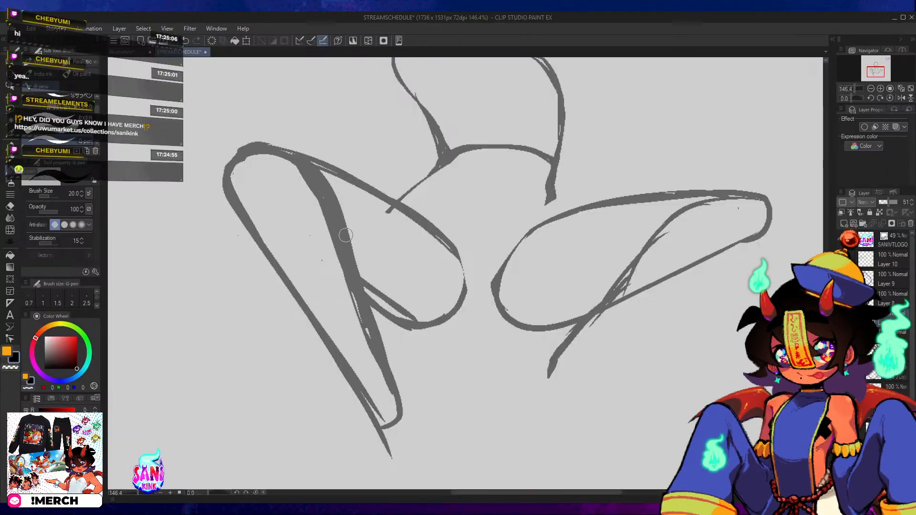
left_click_drag(346, 235, 409, 412)
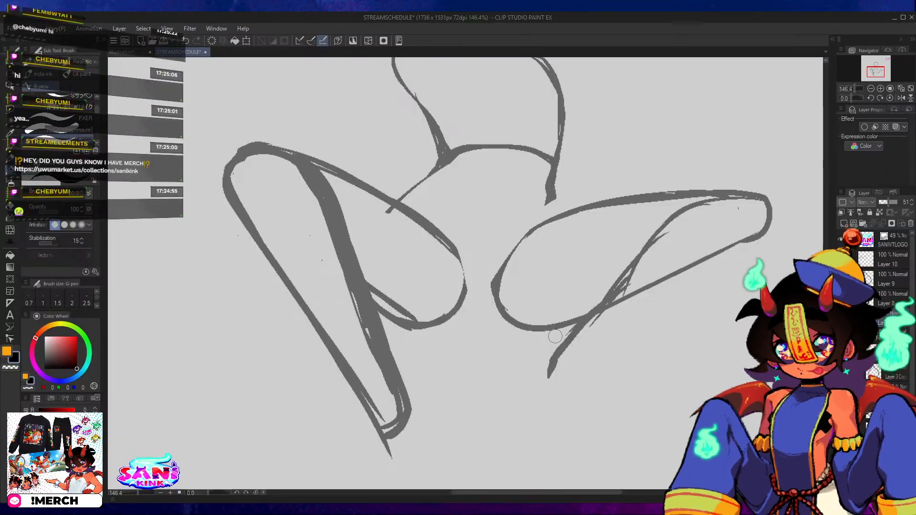
Extend the right leg's inner shin line down to the ankle, finishing in a short curved hook.
mouse_move(633, 277)
left_mouse_down()
mouse_move(561, 359)
mouse_move(550, 358)
mouse_move(589, 312)
mouse_move(507, 405)
left_mouse_up()
key("ctrl+z")
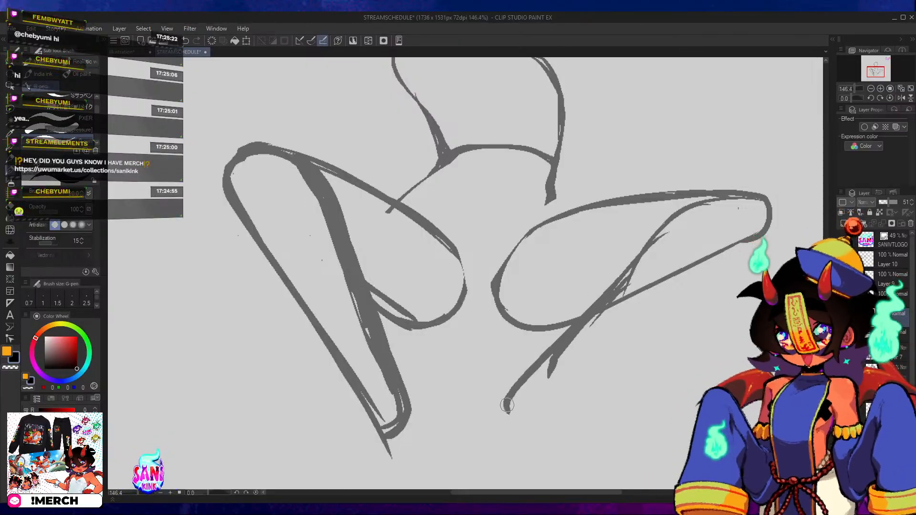
key("ctrl+z")
mouse_move(616, 284)
left_mouse_down()
mouse_move(531, 378)
mouse_move(523, 414)
left_mouse_up()
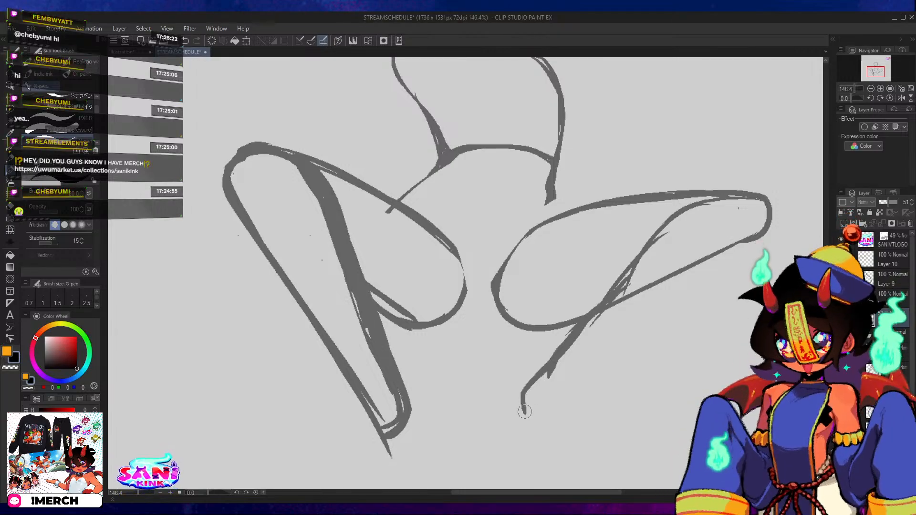
Thicken the right leg's inner contour from the shin, across the bottom of the thigh, up to the knee.
left_click_drag(645, 251, 581, 320)
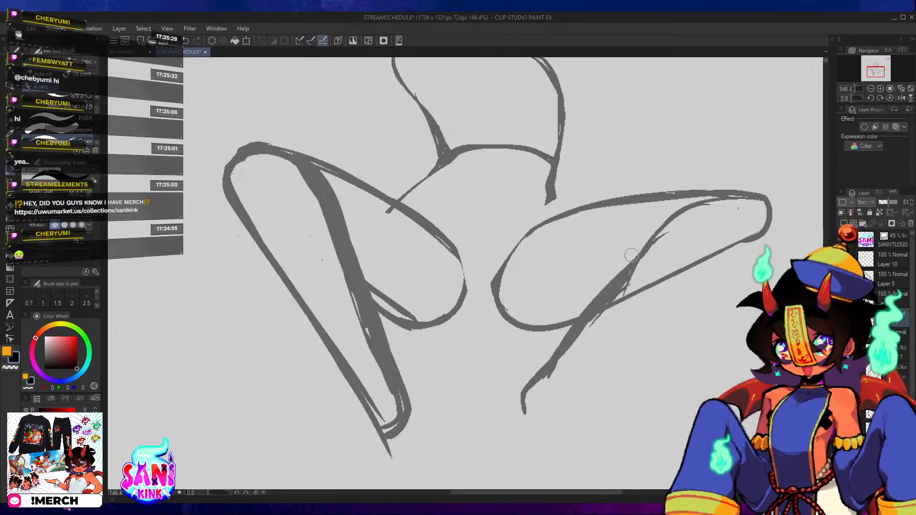
left_click_drag(659, 229, 613, 281)
key("ctrl+z")
key("ctrl+z")
left_click_drag(547, 367, 629, 256)
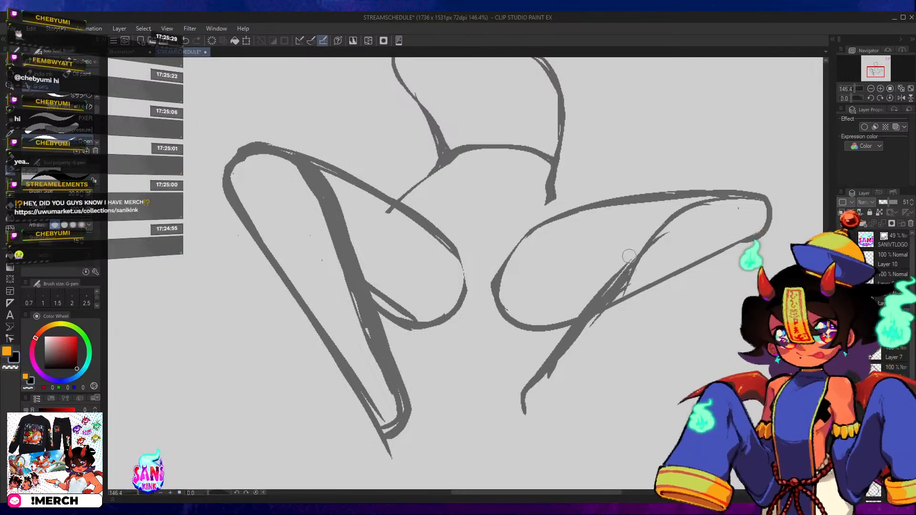
left_click_drag(584, 316, 650, 236)
left_click_drag(623, 272, 745, 198)
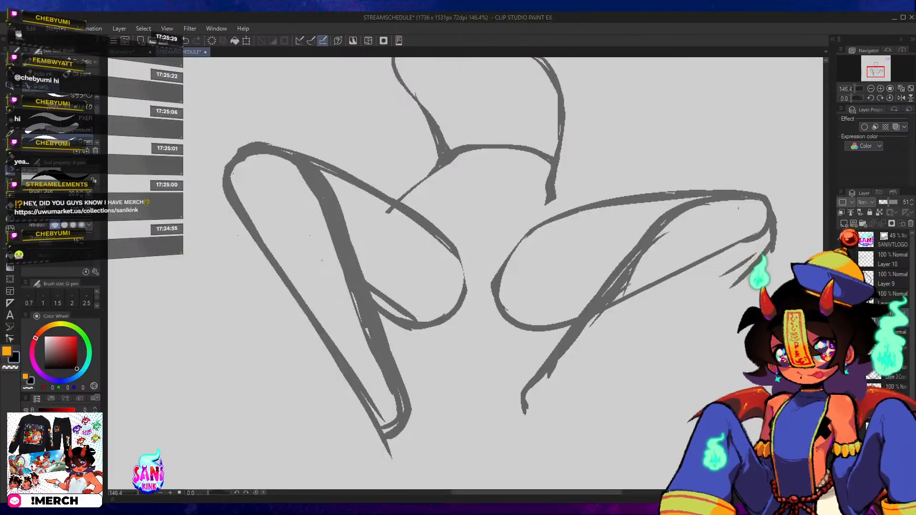
left_click(67, 511)
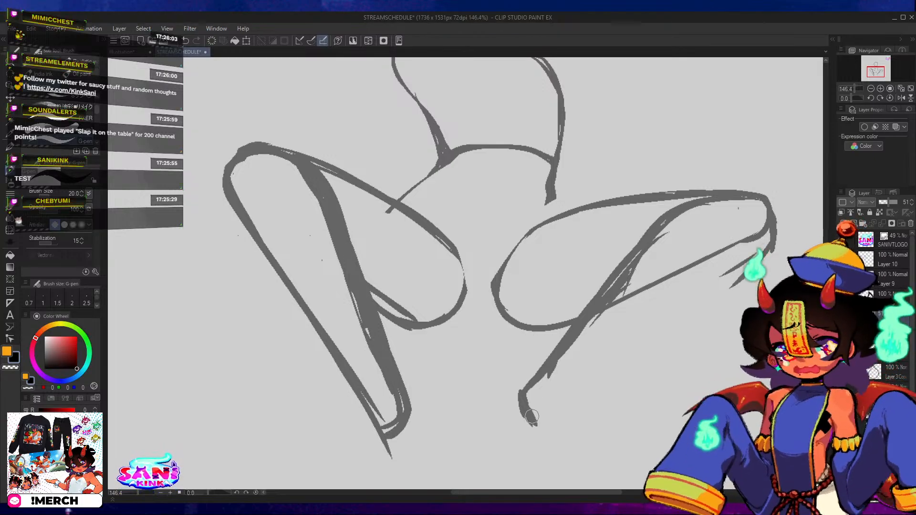
left_click_drag(533, 423, 703, 292)
key("ctrl+z")
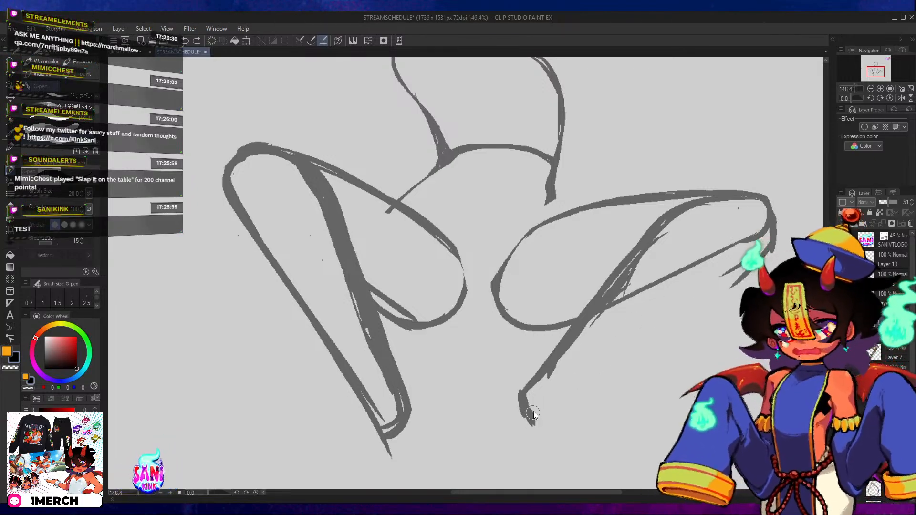
key("ctrl+z")
key("ctrl+z")
key("ctrl+z")
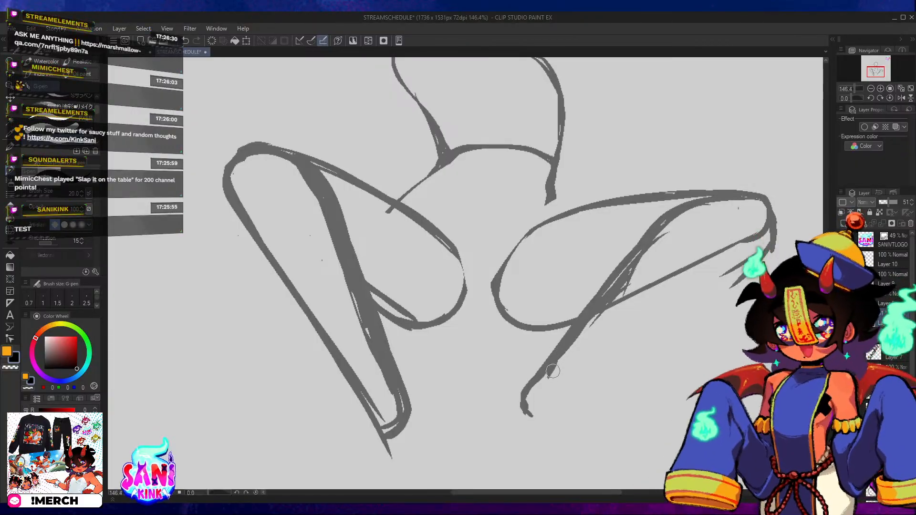
left_click_drag(529, 419, 705, 296)
key("ctrl+z")
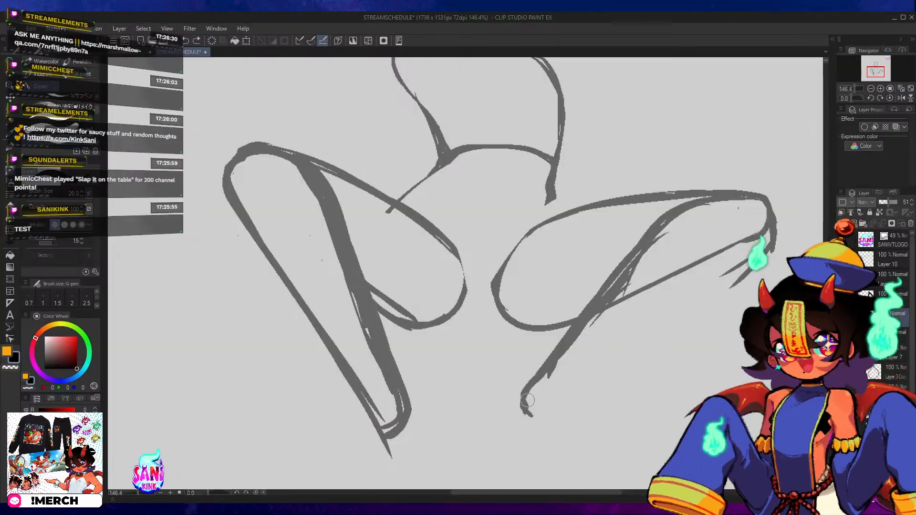
Close the right lower leg with an outer line from the rounded ankle up to the knee and darken its inner edge.
mouse_move(531, 414)
left_mouse_down()
mouse_move(677, 319)
mouse_move(690, 286)
left_mouse_up()
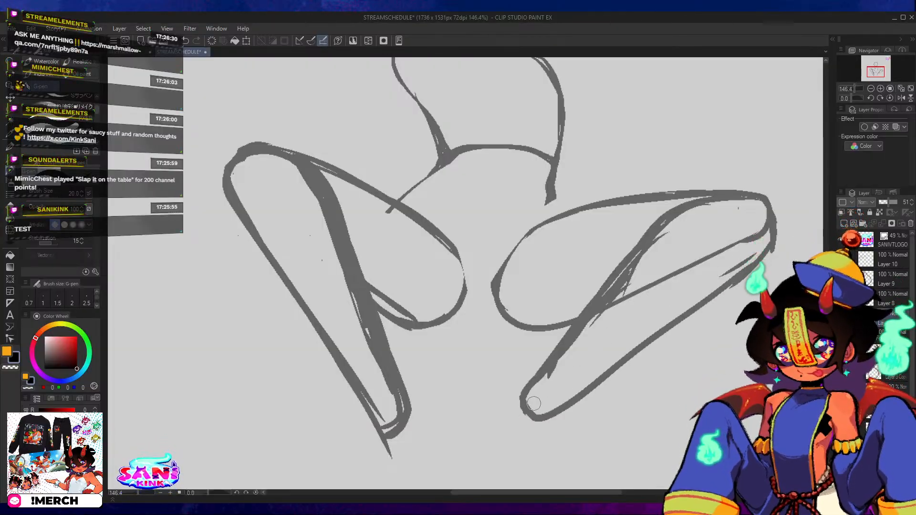
left_click_drag(527, 404, 567, 339)
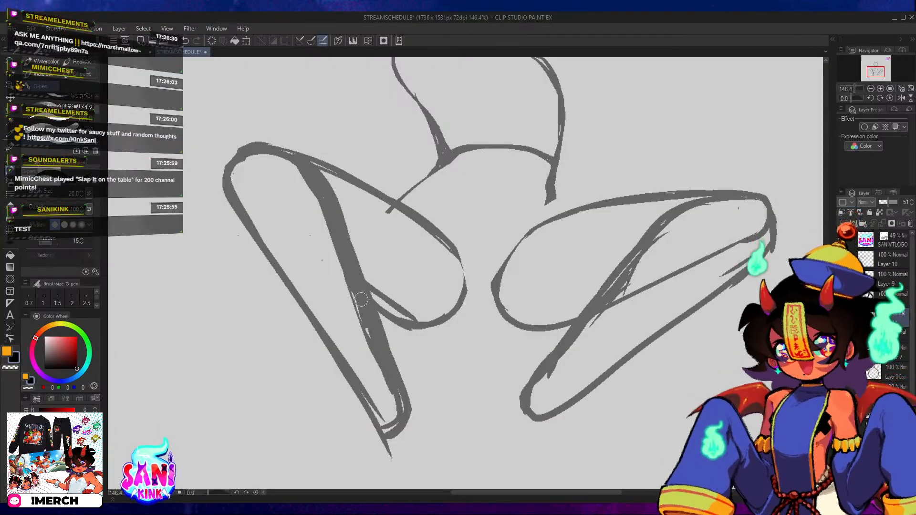
Build up the left leg's outer contour from just below the knee to mid-calf with a slightly fuller curve.
mouse_move(359, 304)
left_mouse_down()
mouse_move(496, 312)
mouse_move(552, 330)
left_mouse_up()
left_click_drag(423, 228, 472, 317)
left_click_drag(442, 268, 501, 339)
key("ctrl+z")
key("ctrl+z")
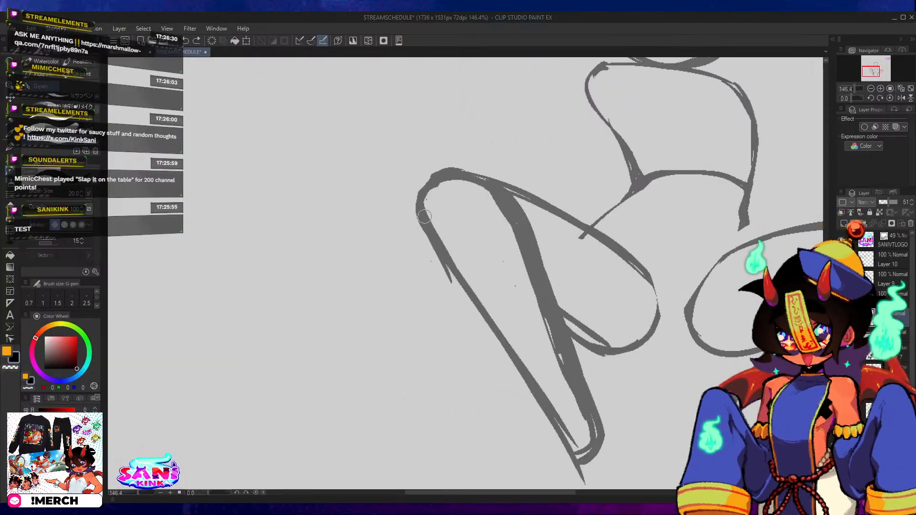
mouse_move(424, 218)
left_mouse_down()
mouse_move(448, 275)
mouse_move(509, 345)
left_mouse_up()
key("ctrl+z")
left_click_drag(432, 232, 458, 290)
mouse_move(436, 251)
left_mouse_down()
mouse_move(487, 329)
mouse_move(453, 290)
mouse_move(516, 359)
left_mouse_up()
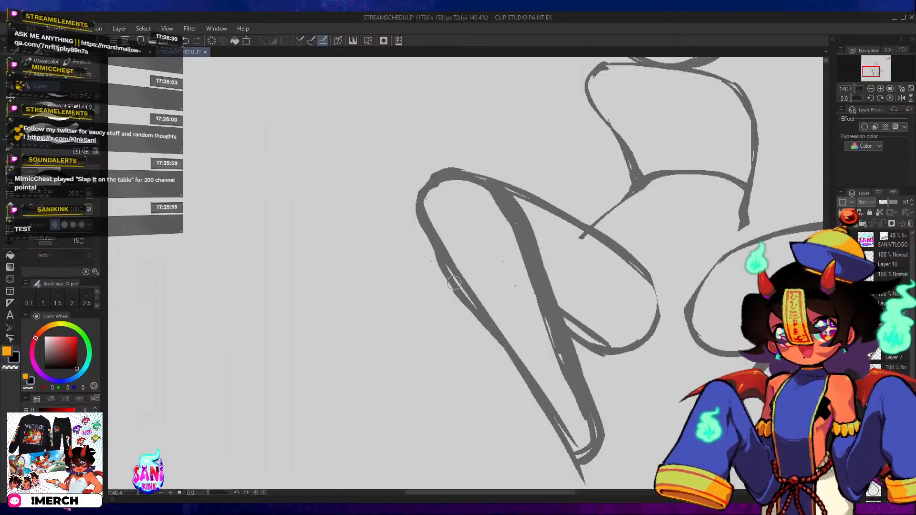
left_click_drag(425, 234, 457, 294)
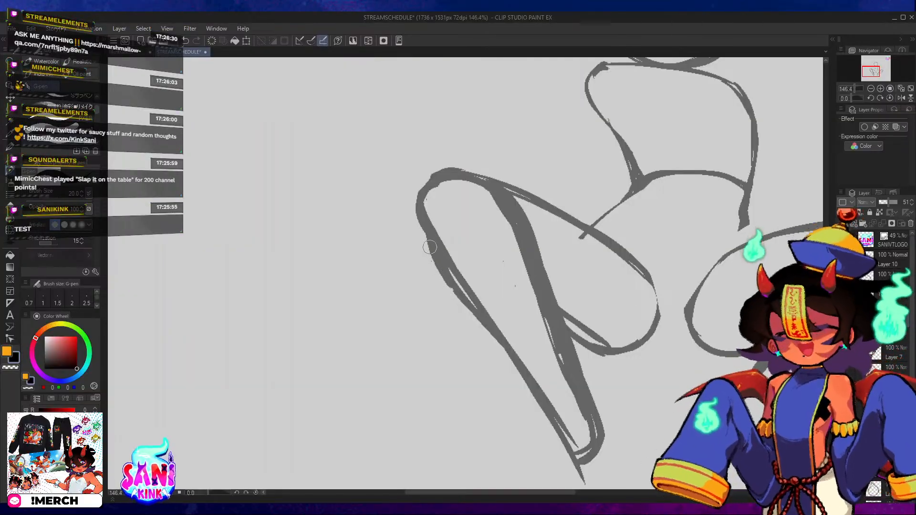
left_click_drag(423, 226, 470, 304)
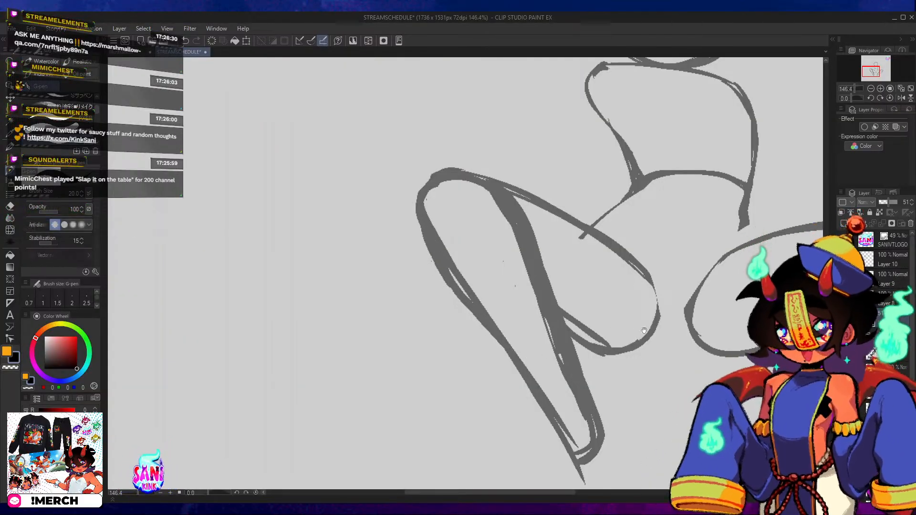
Connect the right waist line to the top of the right thigh and darken the left hip line.
left_click_drag(644, 330, 483, 231)
left_click_drag(663, 82, 557, 297)
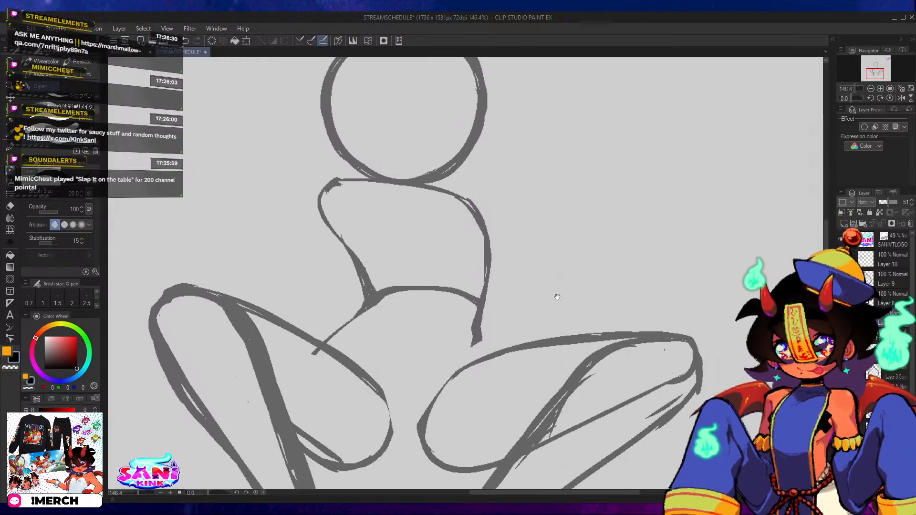
left_click_drag(478, 329, 486, 356)
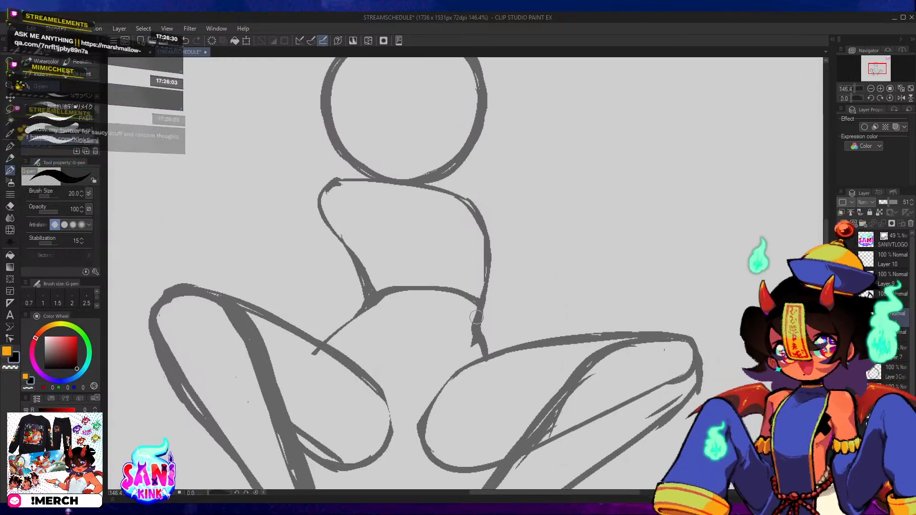
left_click_drag(377, 324, 488, 301)
mouse_move(431, 328)
left_mouse_down()
mouse_move(466, 294)
mouse_move(442, 315)
mouse_move(458, 298)
mouse_move(486, 289)
left_mouse_up()
key("ctrl+z")
key("ctrl+z")
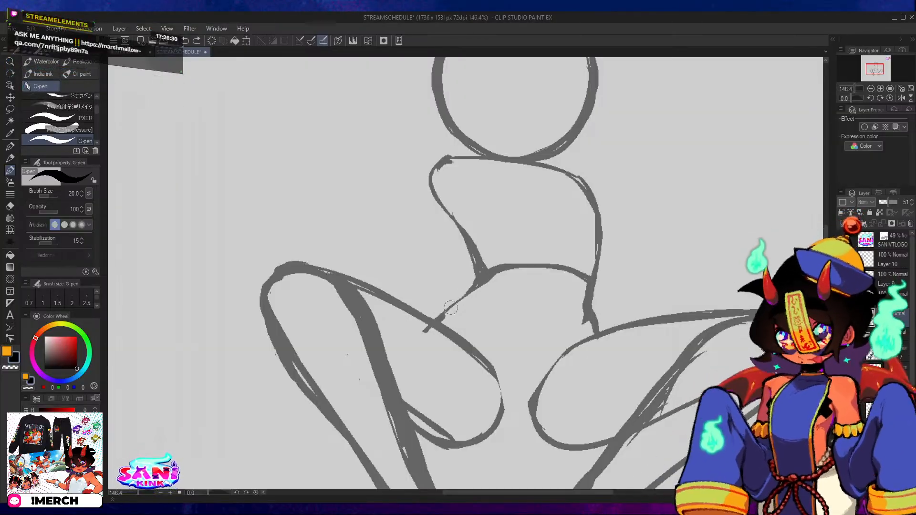
left_click_drag(442, 317, 460, 302)
Draw two shallow curves meeting at the centre below the thighs to form the underside of the hips.
left_click_drag(494, 263, 460, 370)
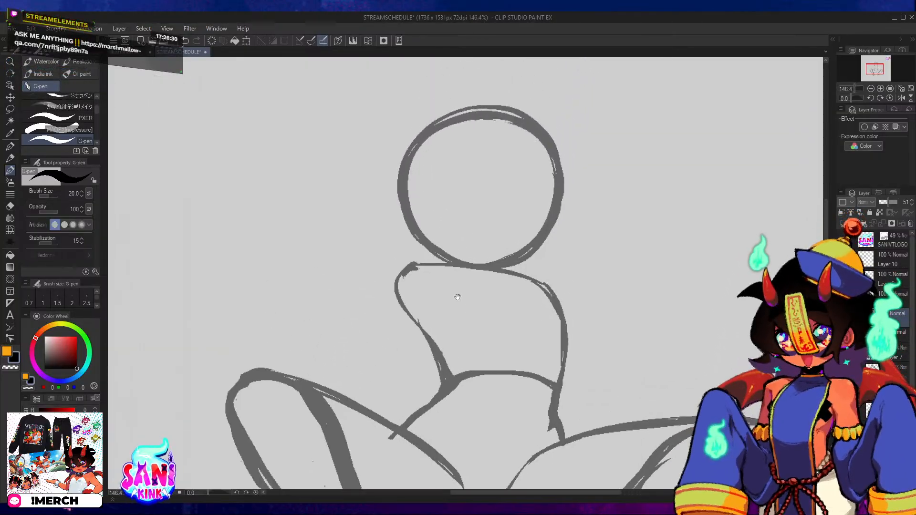
left_click_drag(456, 294, 464, 314)
left_click_drag(516, 427, 534, 163)
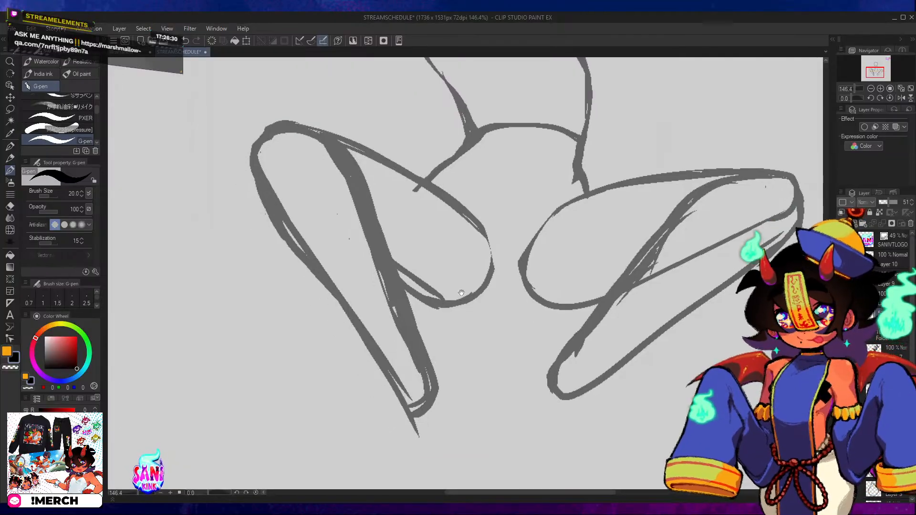
key("ctrl+z")
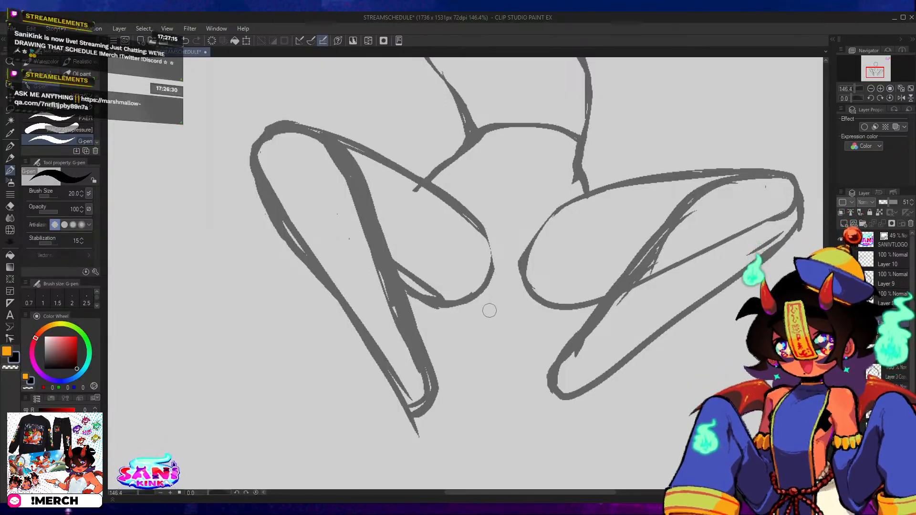
left_click_drag(436, 307, 493, 323)
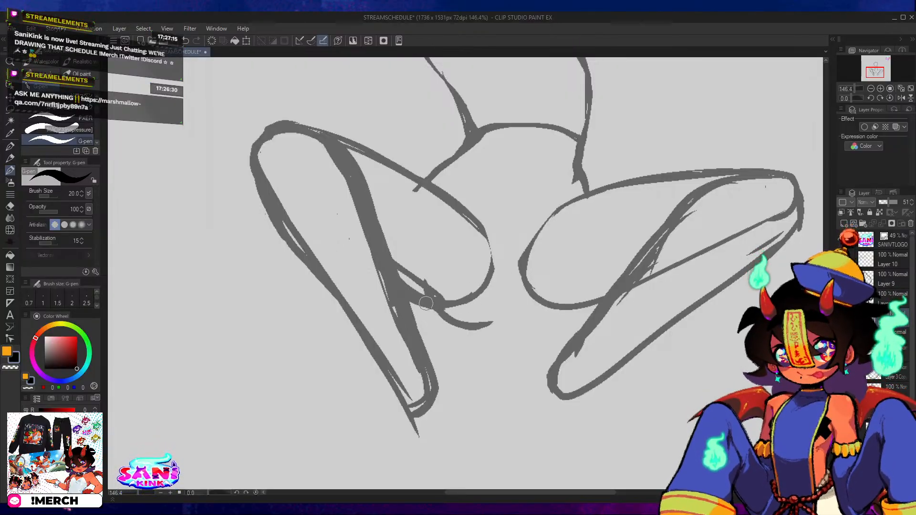
mouse_move(476, 327)
left_mouse_down()
mouse_move(523, 320)
mouse_move(496, 315)
mouse_move(555, 323)
mouse_move(522, 323)
mouse_move(543, 330)
mouse_move(573, 305)
mouse_move(533, 327)
mouse_move(576, 304)
left_mouse_up()
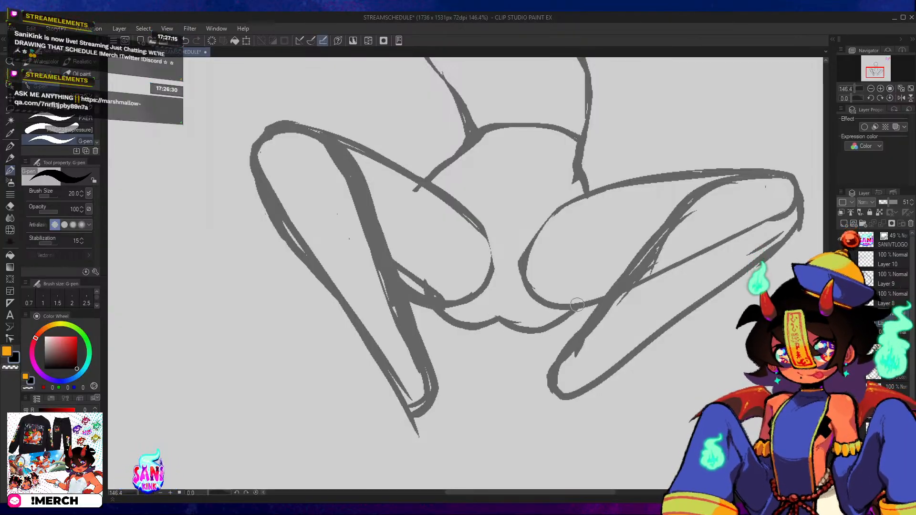
mouse_move(540, 331)
left_mouse_down()
mouse_move(568, 314)
mouse_move(566, 323)
left_mouse_up()
key("ctrl+z")
mouse_move(478, 323)
left_mouse_down()
mouse_move(562, 323)
mouse_move(581, 300)
left_mouse_up()
left_click_drag(529, 331, 601, 306)
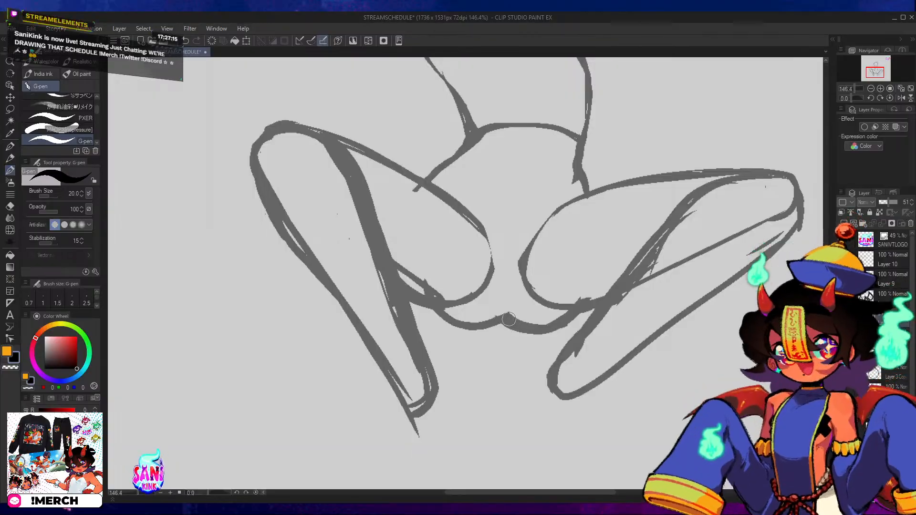
Use the Hard eraser to thin the curve below the hips and remove the overlapping lines under the right thigh.
key("e")
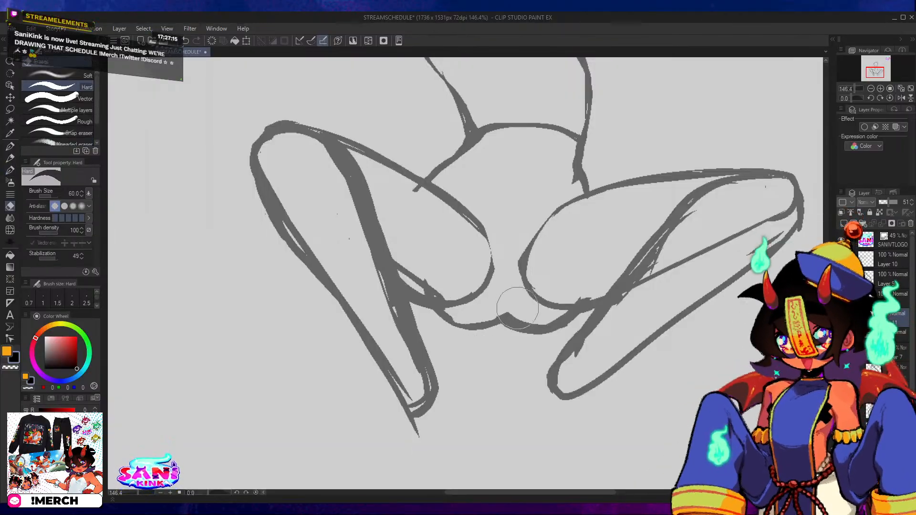
mouse_move(486, 317)
left_mouse_down()
mouse_move(528, 304)
mouse_move(522, 313)
mouse_move(505, 304)
mouse_move(534, 322)
mouse_move(582, 288)
mouse_move(536, 320)
mouse_move(591, 291)
left_mouse_up()
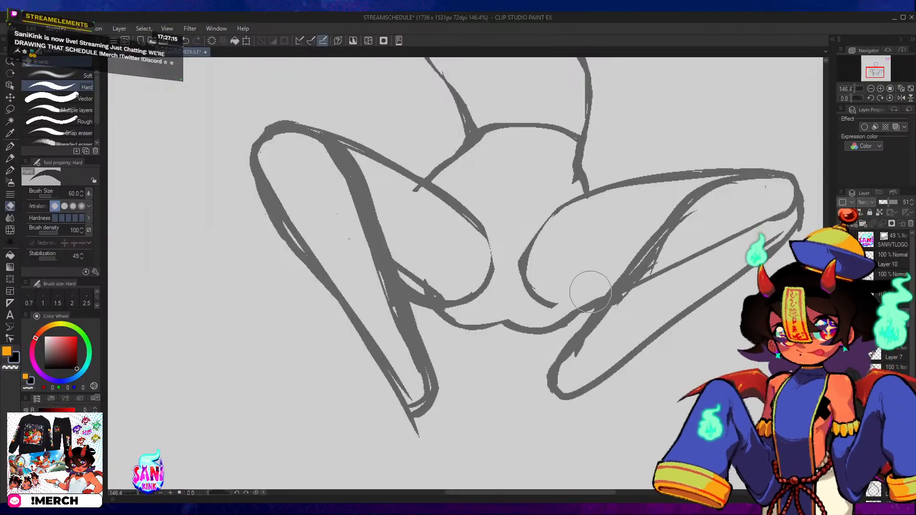
left_click_drag(661, 273, 591, 305)
left_click_drag(532, 358, 586, 297)
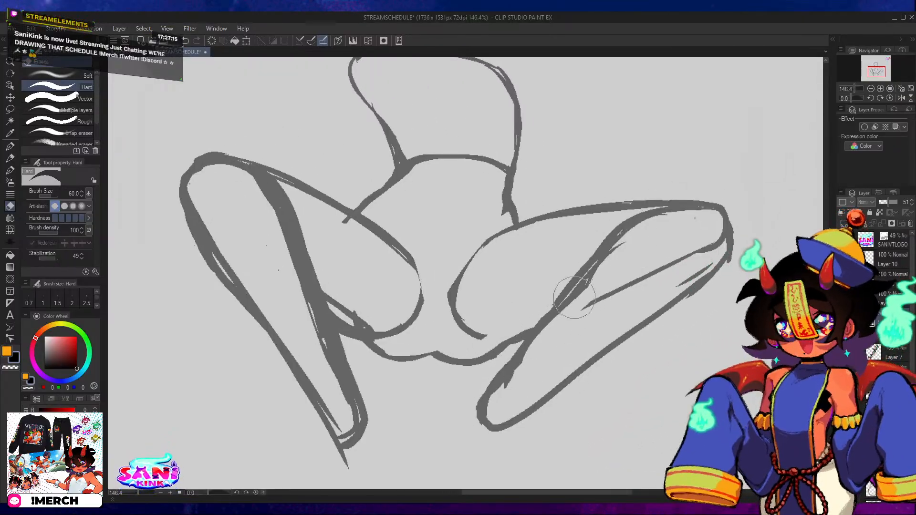
Erase the rounded inner end of the right thigh's oval and thin the overlapping lines behind the right knee.
left_click_drag(537, 316, 622, 233)
left_click_drag(539, 259, 565, 286)
mouse_move(508, 350)
left_mouse_down()
mouse_move(514, 361)
mouse_move(488, 358)
left_mouse_up()
mouse_move(474, 302)
left_mouse_down()
mouse_move(496, 300)
mouse_move(483, 333)
mouse_move(477, 323)
mouse_move(502, 293)
mouse_move(476, 337)
left_mouse_up()
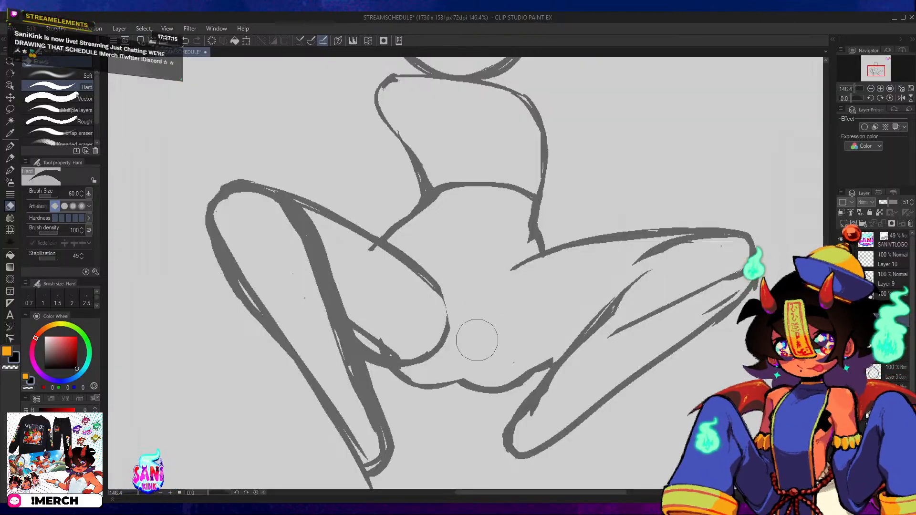
Erase the rounded inner end of the left thigh's oval and the hip line stub that crosses into the thigh.
mouse_move(357, 321)
left_mouse_down()
mouse_move(436, 362)
mouse_move(434, 379)
mouse_move(486, 341)
mouse_move(450, 385)
left_mouse_up()
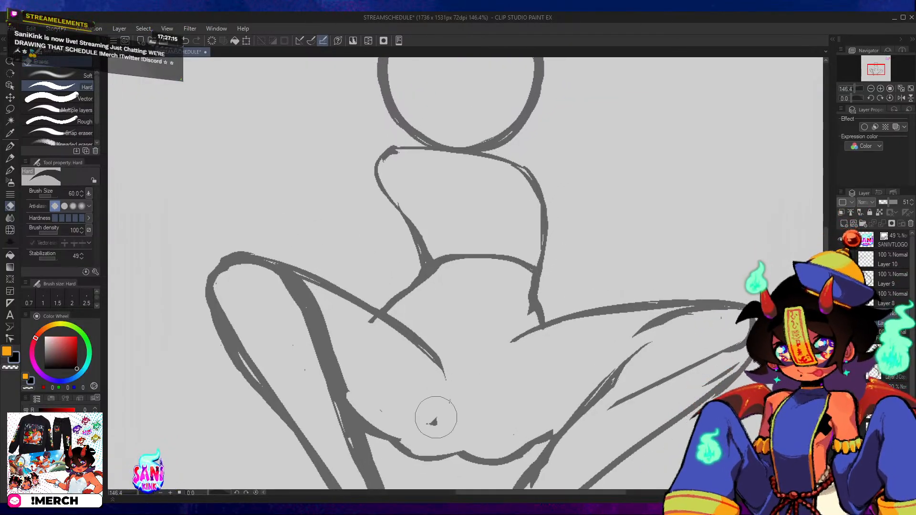
left_click_drag(436, 417, 444, 396)
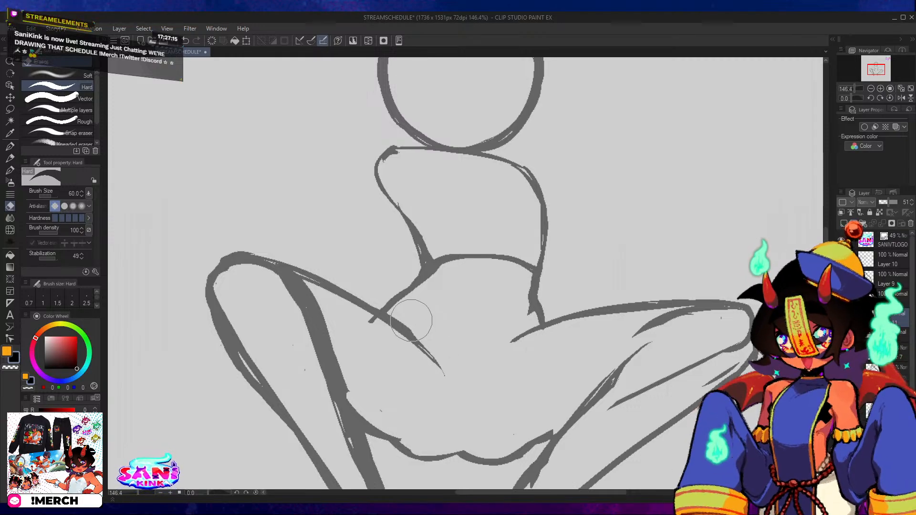
left_click_drag(365, 327, 423, 377)
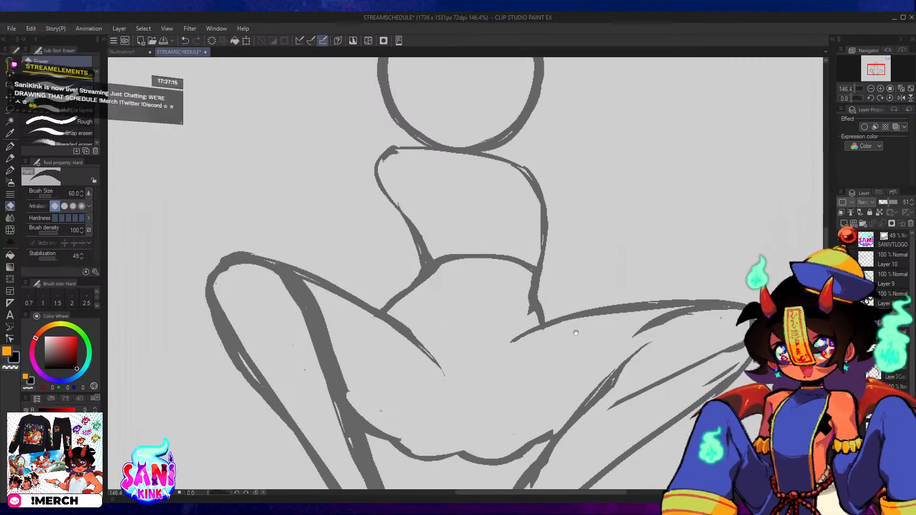
Erase the inner stub of the right thigh's upper line and redraw it with the G-pen, curving down between the thighs.
mouse_move(519, 322)
left_mouse_down()
mouse_move(483, 320)
mouse_move(482, 343)
mouse_move(479, 277)
mouse_move(494, 349)
left_mouse_up()
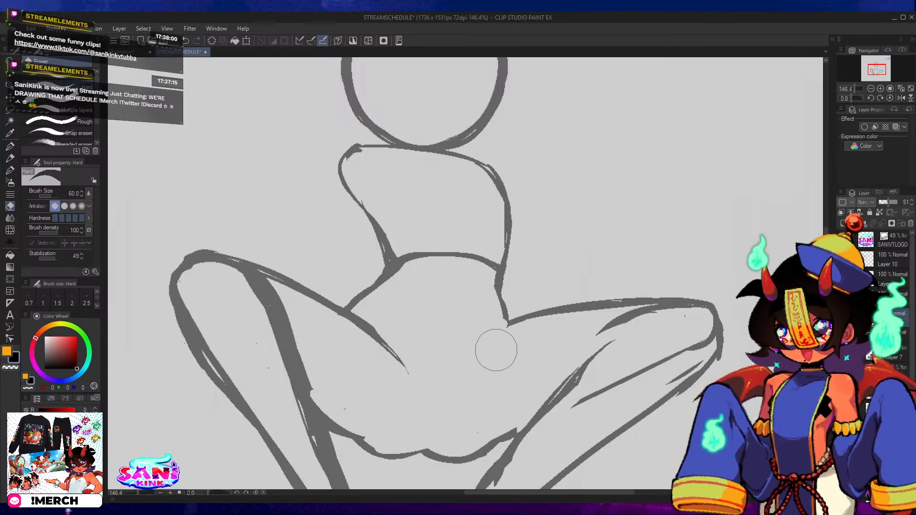
key("p")
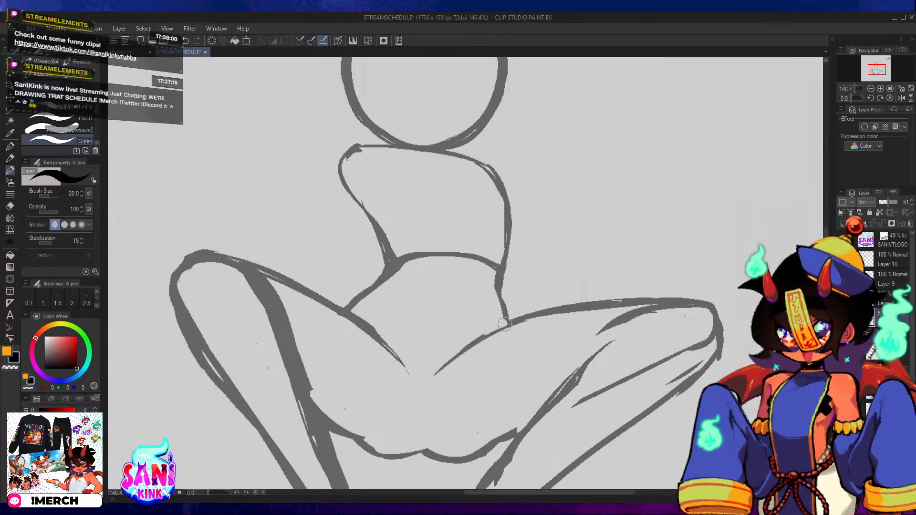
mouse_move(690, 333)
left_mouse_down()
mouse_move(667, 287)
mouse_move(680, 243)
left_mouse_up()
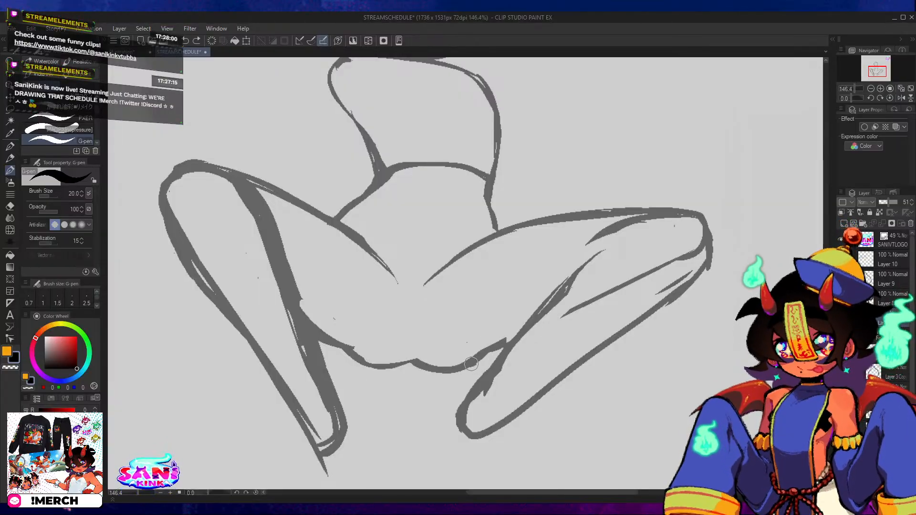
left_click_drag(349, 347, 557, 344)
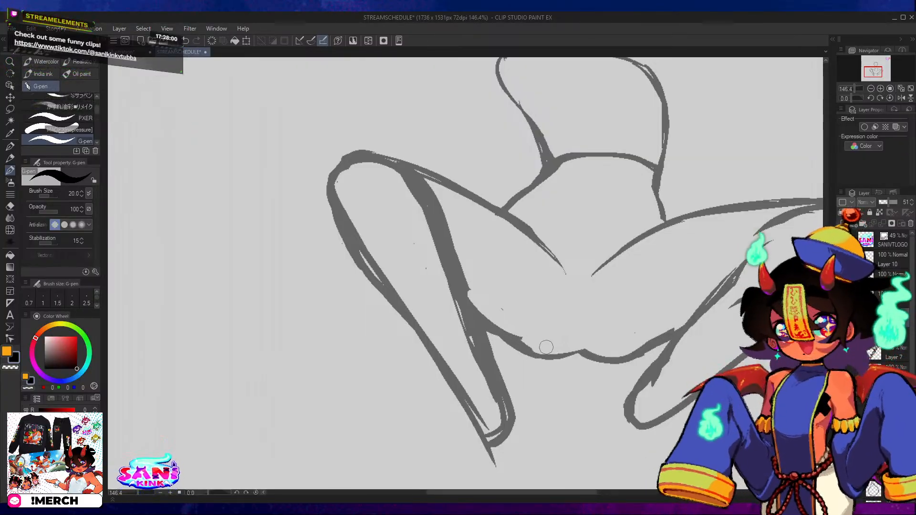
Use the Hard eraser to thin the thick line between the left thigh and calf and detach it from the knee.
key("e")
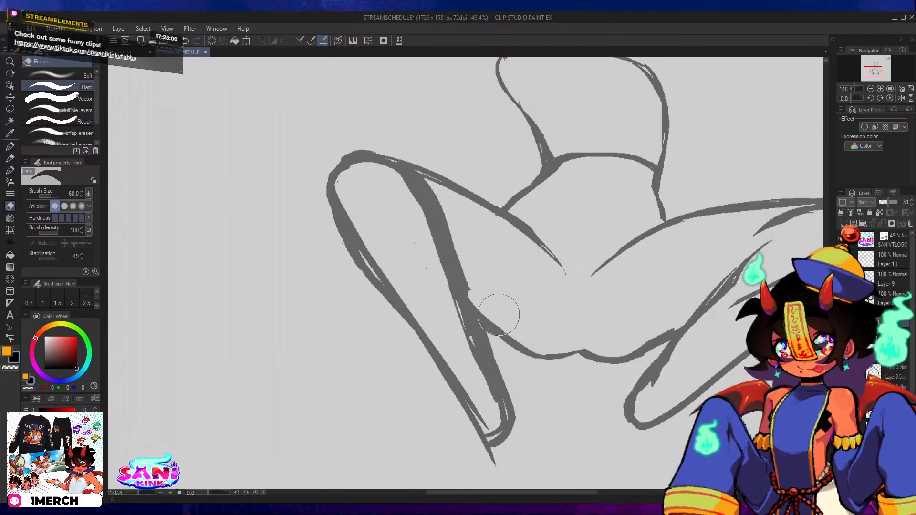
left_click(880, 90)
left_click(879, 90)
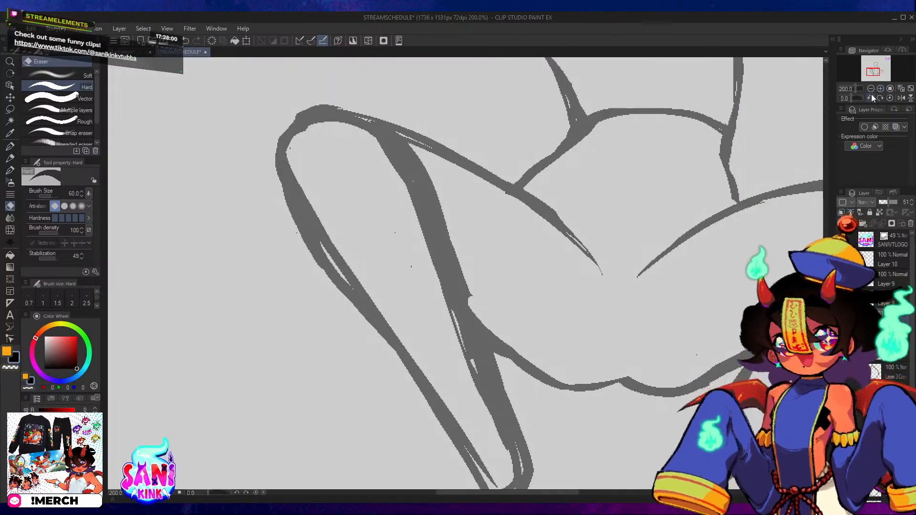
left_click(870, 96)
left_click(869, 96)
left_click(870, 97)
left_click(870, 97)
left_click(870, 96)
left_click_drag(628, 176, 728, 148)
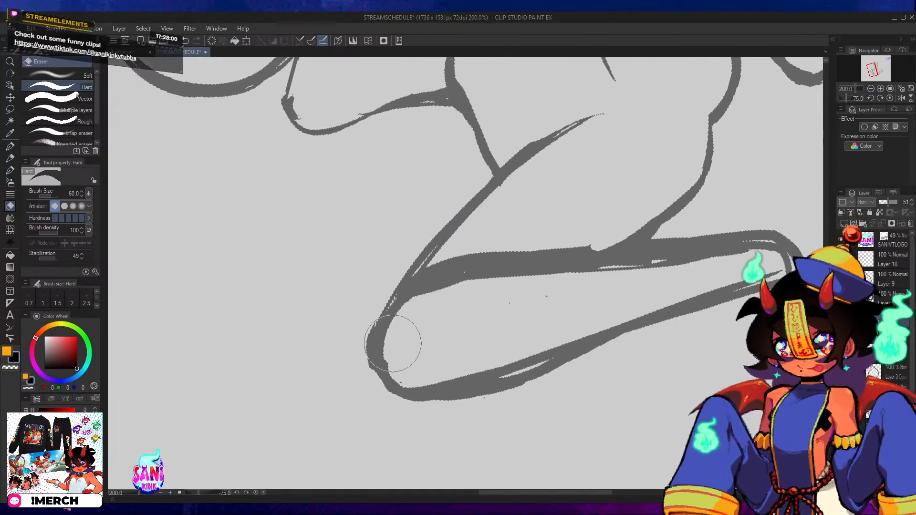
left_click_drag(458, 255, 596, 238)
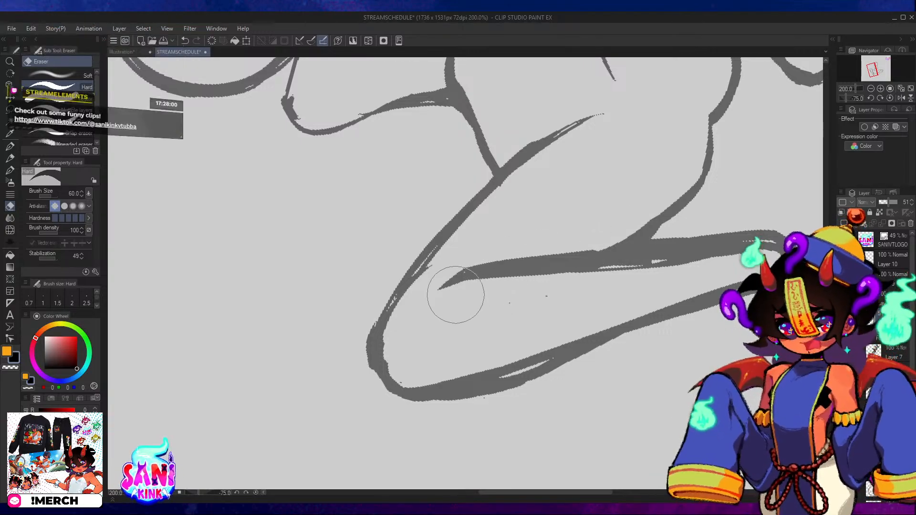
mouse_move(454, 296)
left_mouse_down()
mouse_move(593, 262)
mouse_move(683, 262)
left_mouse_up()
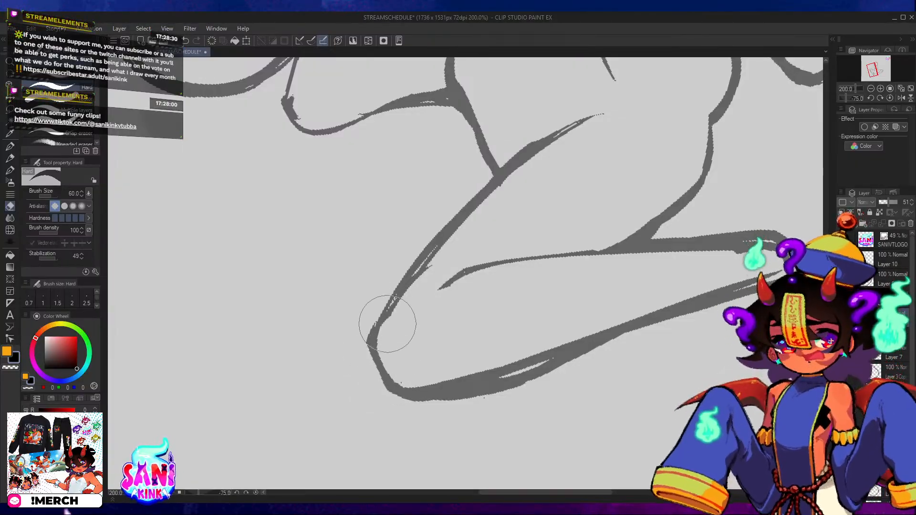
Thin the rough outline on the upper side of the left knee and redraw it as a rounder curve with the G-pen.
left_click_drag(396, 326, 450, 274)
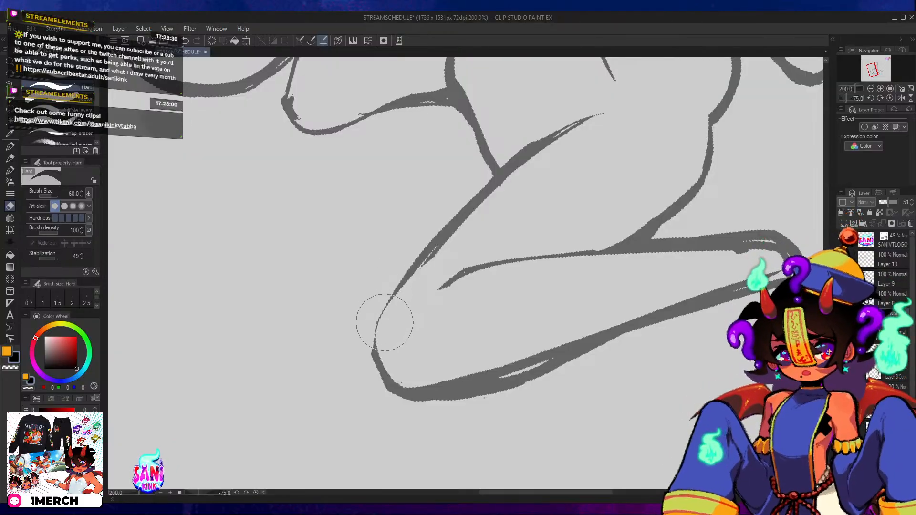
key("p")
mouse_move(382, 335)
left_mouse_down()
mouse_move(373, 407)
mouse_move(370, 385)
mouse_move(418, 302)
left_mouse_up()
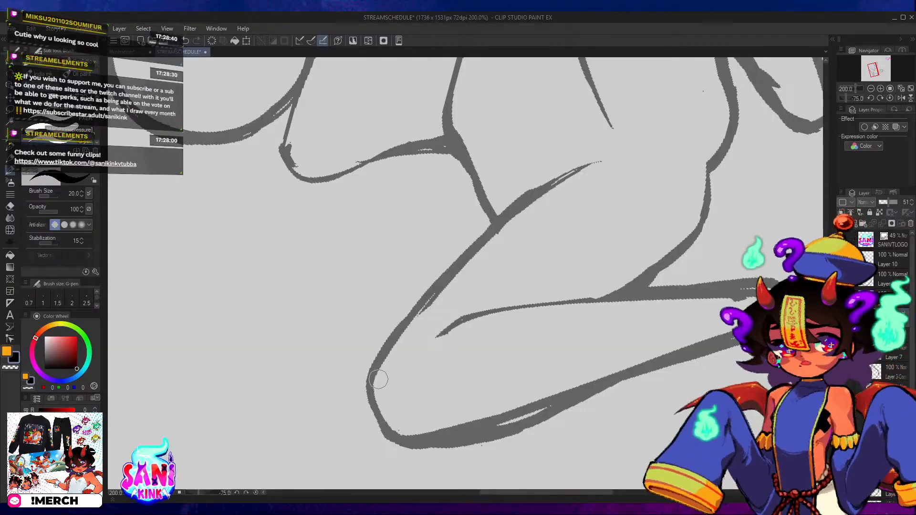
mouse_move(372, 407)
left_mouse_down()
mouse_move(372, 364)
mouse_move(451, 270)
left_mouse_up()
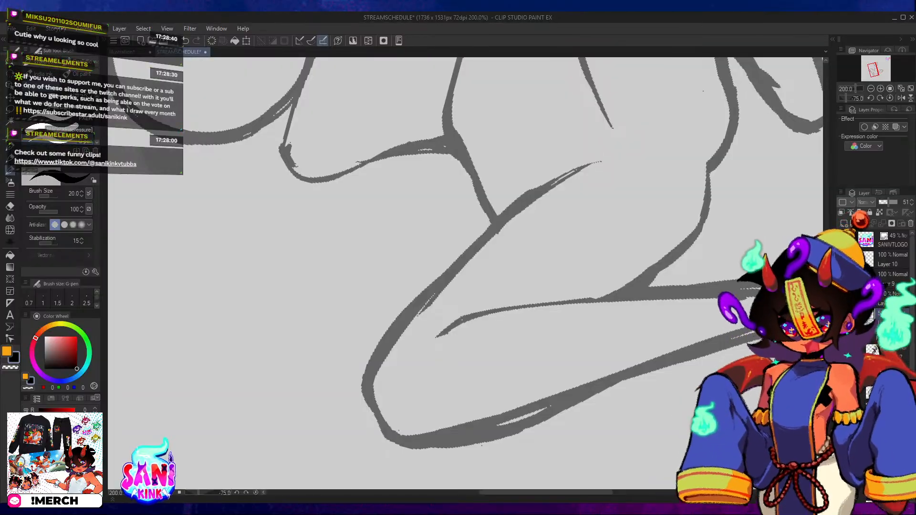
mouse_move(373, 351)
left_mouse_down()
mouse_move(462, 251)
mouse_move(470, 256)
left_mouse_up()
Thin the upper line of the left thigh with the Hard eraser and close the gap with a clean G-pen stroke.
key("e")
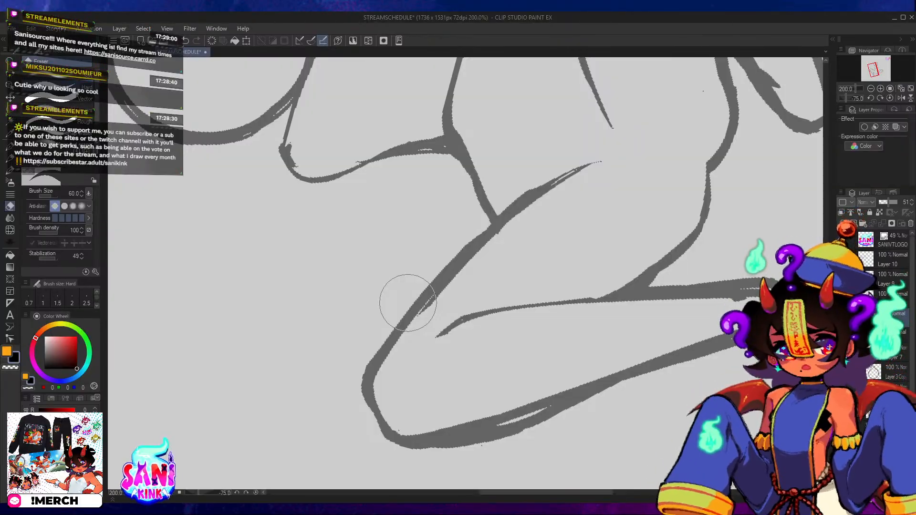
left_click_drag(407, 303, 479, 238)
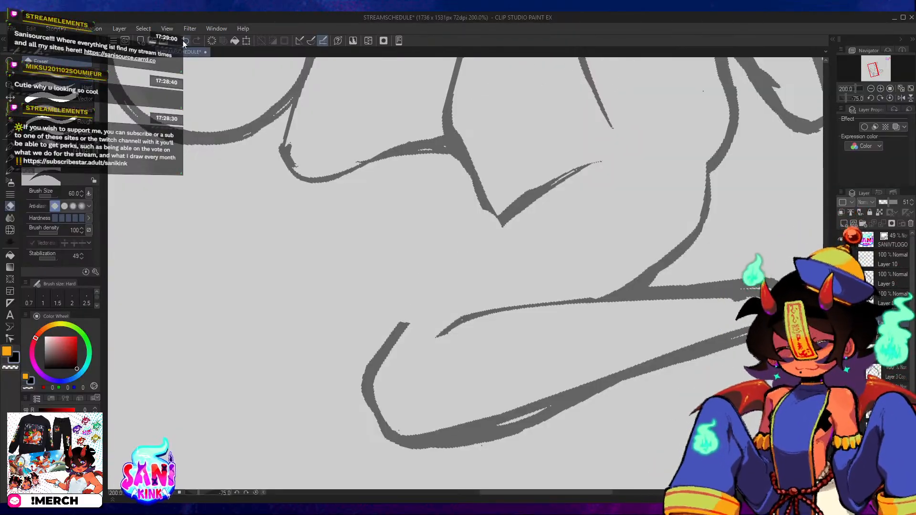
key("ctrl+z")
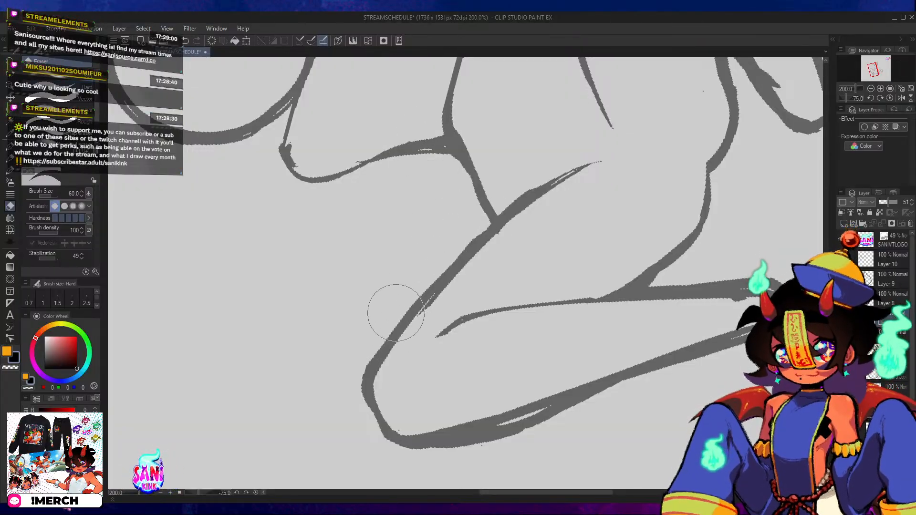
mouse_move(439, 264)
left_mouse_down()
mouse_move(486, 225)
mouse_move(420, 324)
mouse_move(464, 267)
mouse_move(587, 185)
mouse_move(476, 255)
mouse_move(499, 227)
mouse_move(564, 194)
left_mouse_up()
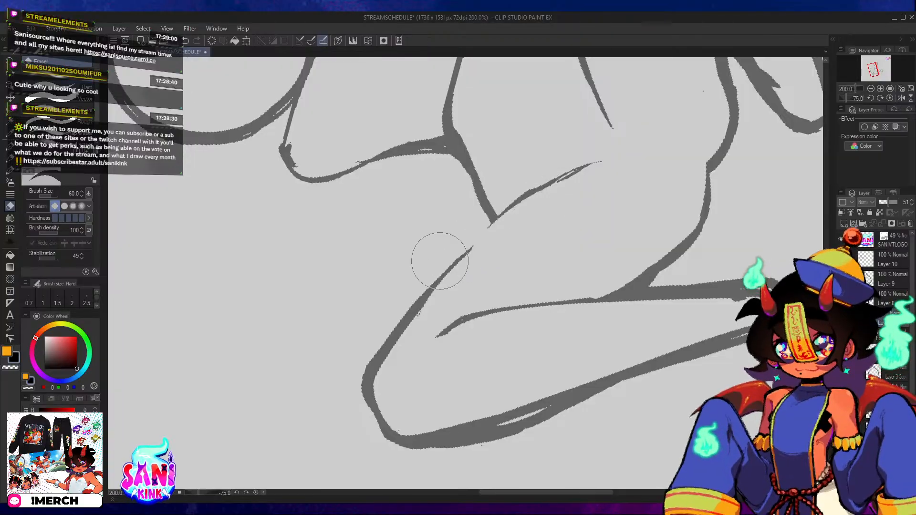
key("b")
left_click_drag(403, 335, 523, 199)
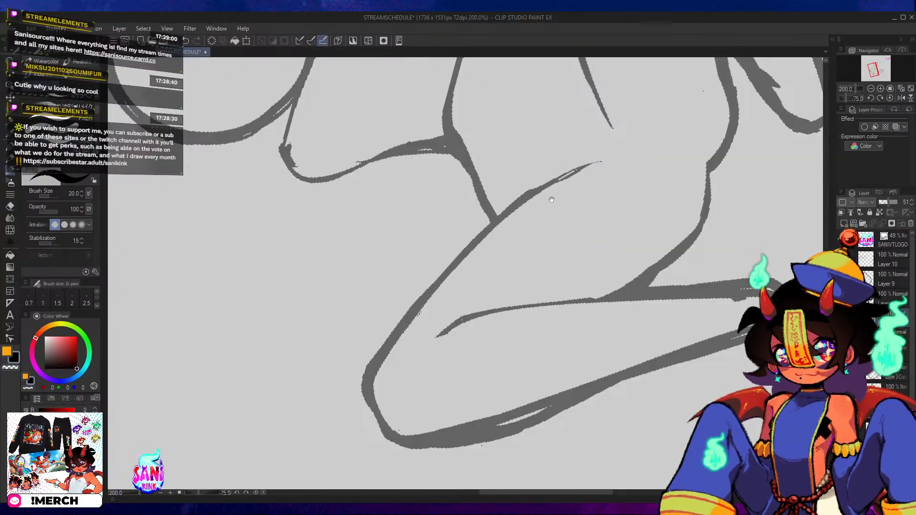
Redraw the inner end of the left thigh's upper line with a smooth stroke running from the hip line toward the crotch.
mouse_move(595, 162)
left_mouse_down()
mouse_move(541, 211)
mouse_move(444, 247)
mouse_move(414, 308)
mouse_move(435, 274)
mouse_move(434, 290)
mouse_move(408, 319)
left_mouse_up()
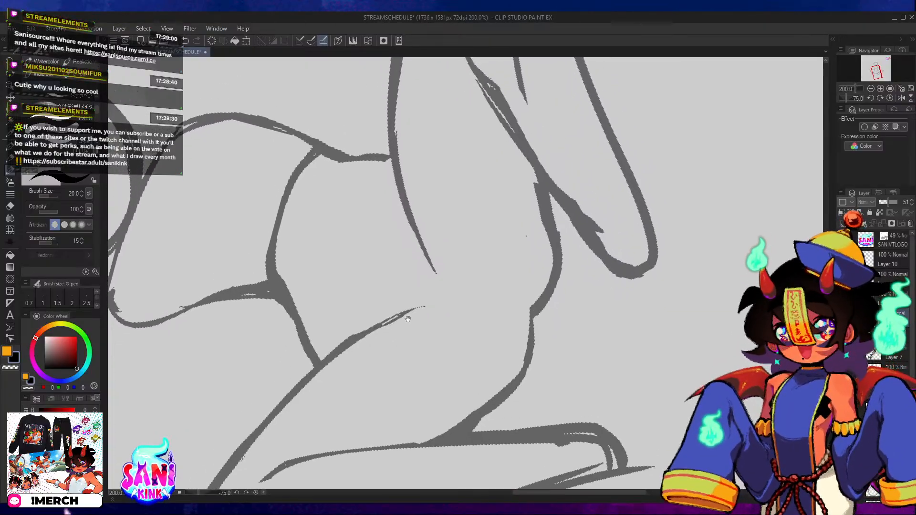
left_click_drag(333, 356, 426, 306)
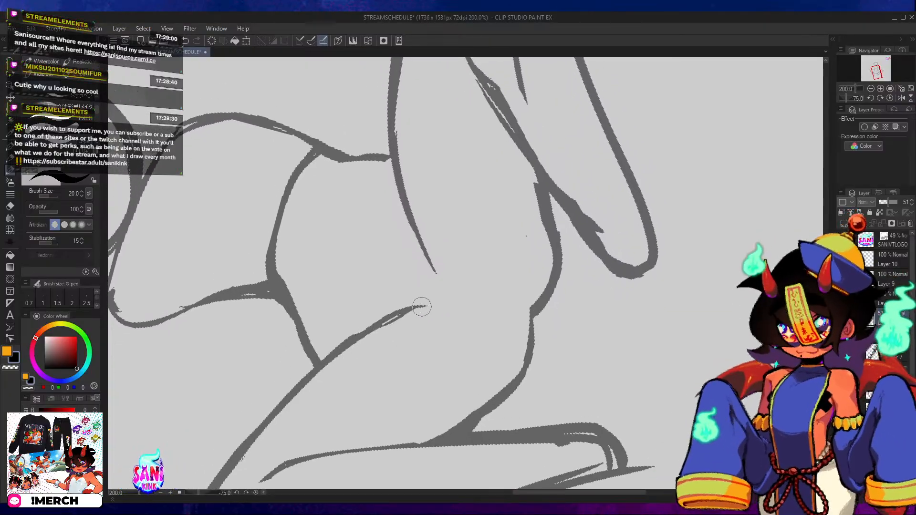
key("ctrl+z")
mouse_move(322, 361)
left_mouse_down()
mouse_move(407, 309)
mouse_move(432, 304)
left_mouse_up()
Rework the left hip line with a pen stroke where it meets the thigh and trim its outer edge with the eraser.
mouse_move(343, 327)
left_mouse_down()
mouse_move(404, 327)
mouse_move(352, 309)
mouse_move(391, 375)
mouse_move(361, 294)
left_mouse_up()
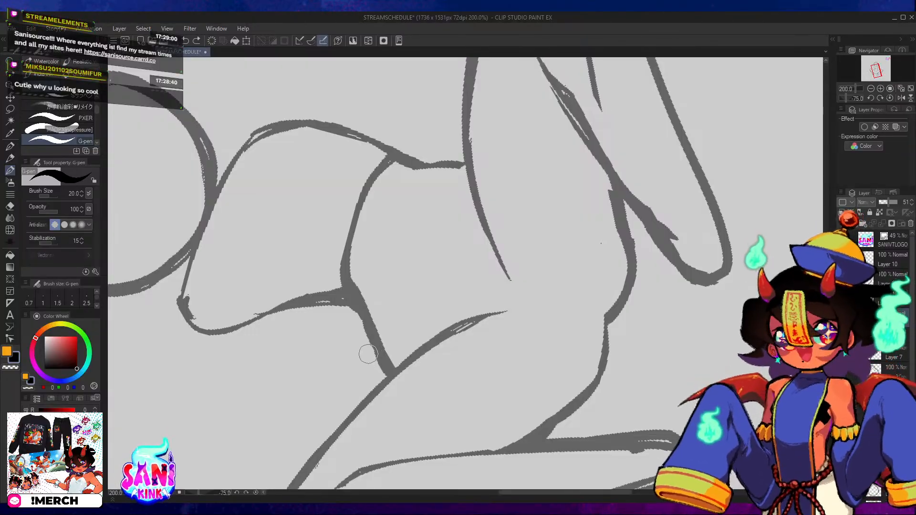
left_click_drag(367, 298, 412, 334)
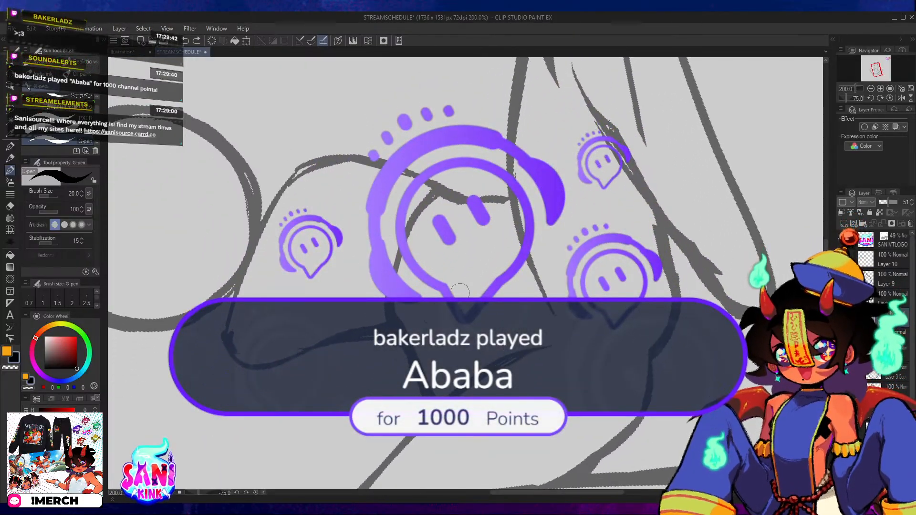
left_click(891, 98)
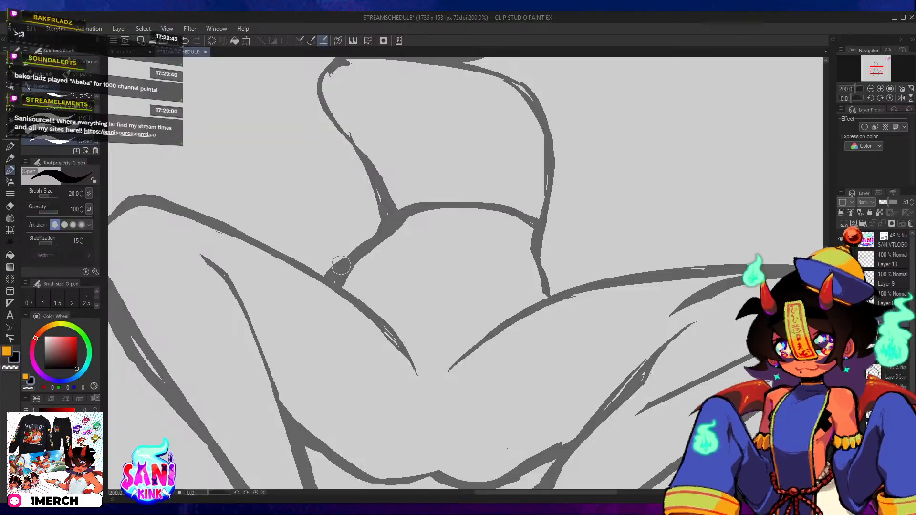
key("e")
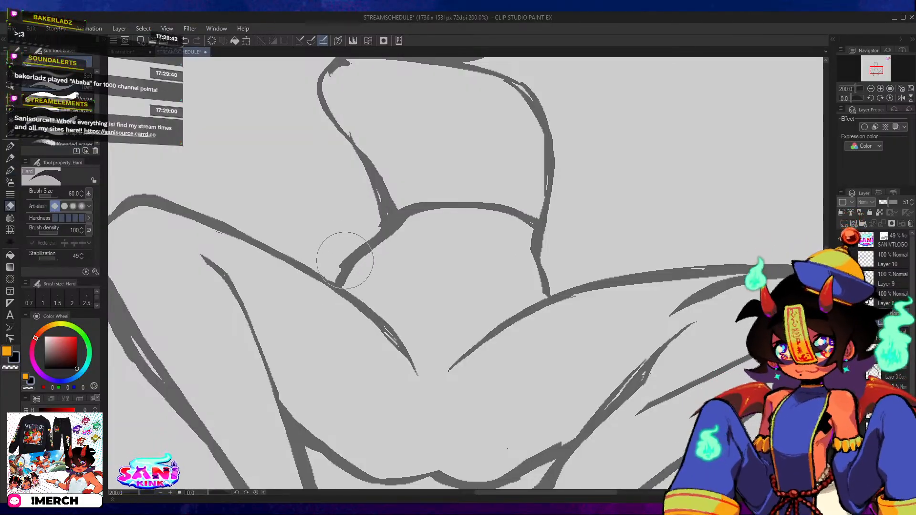
scroll(341, 286, "up", 5)
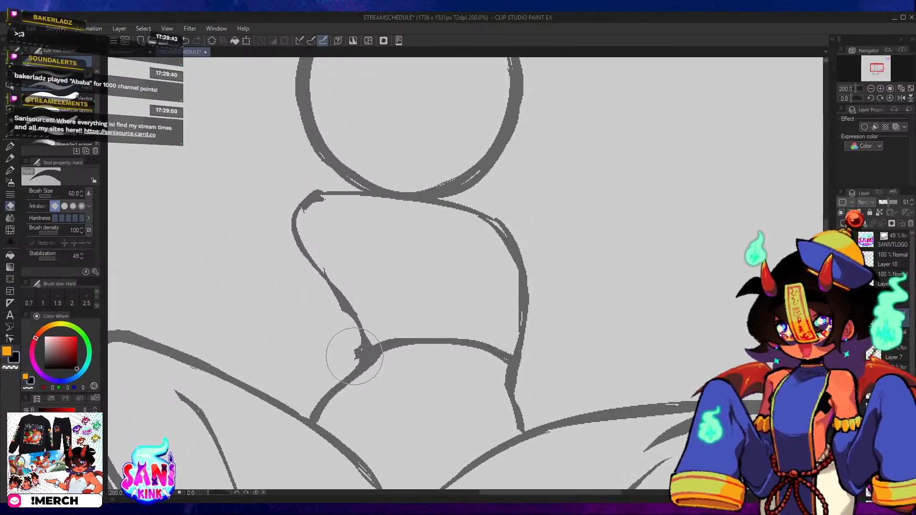
Erase the thick joint at the left side of the waist, rounding the contour and detaching the waist curve from it.
mouse_move(355, 357)
left_mouse_down()
mouse_move(368, 330)
mouse_move(365, 309)
mouse_move(376, 371)
mouse_move(360, 390)
mouse_move(377, 328)
mouse_move(336, 309)
left_mouse_up()
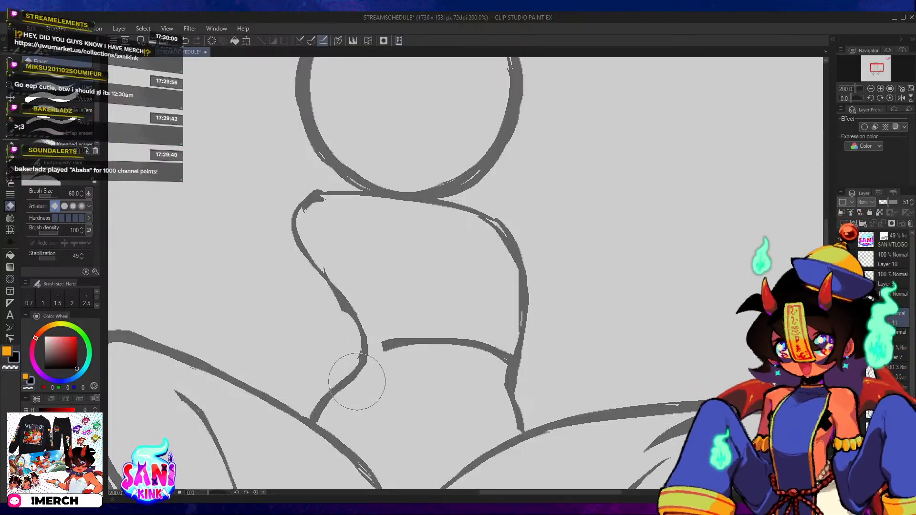
left_click_drag(361, 376, 372, 328)
key("ctrl+z")
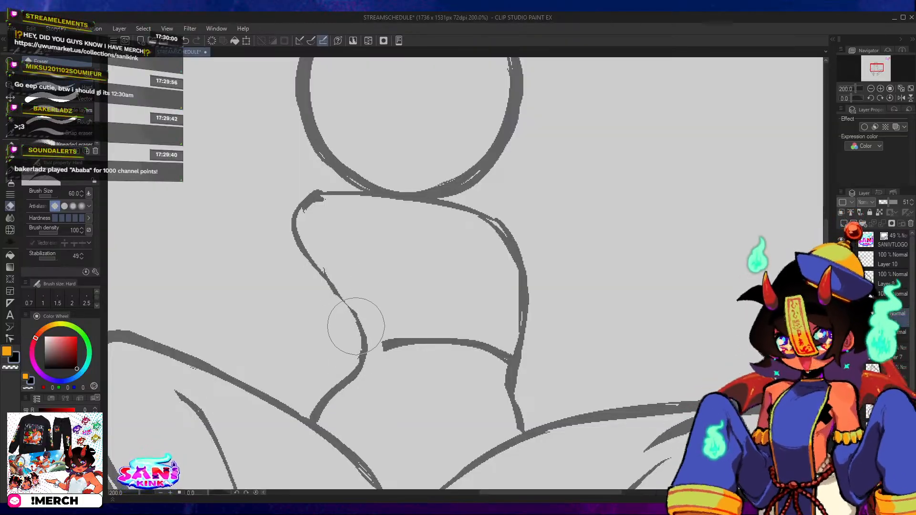
Erase a section of the torso's left side above the waist and redraw that side with the G-pen up to the shoulder.
mouse_move(349, 293)
left_mouse_down()
mouse_move(349, 321)
mouse_move(380, 352)
left_mouse_up()
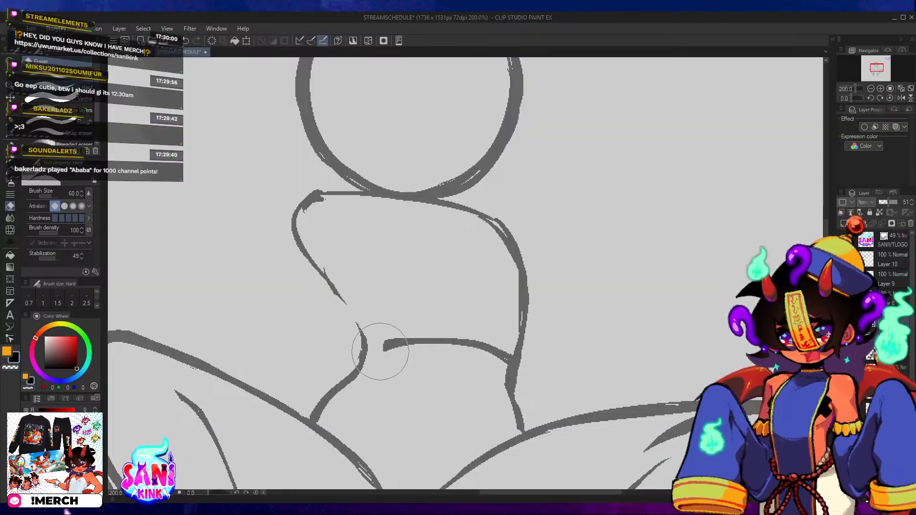
key("p")
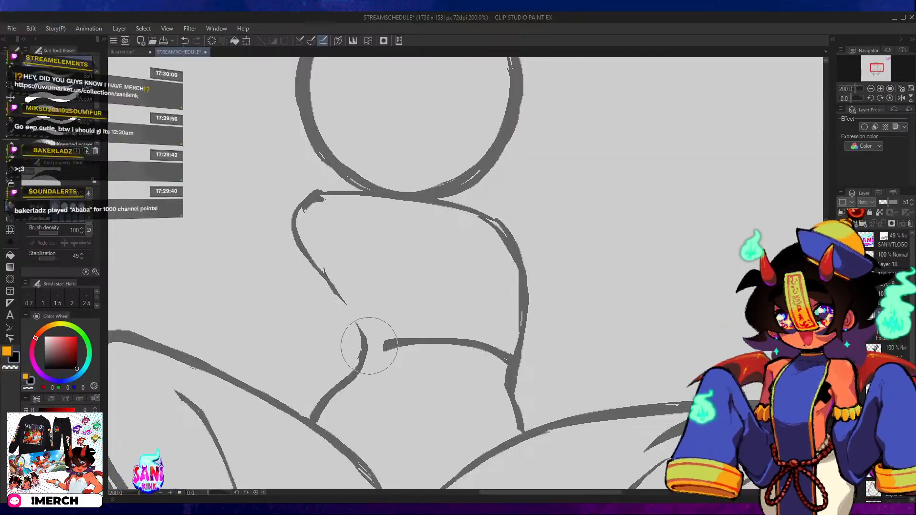
mouse_move(361, 350)
left_mouse_down()
mouse_move(355, 318)
mouse_move(365, 347)
mouse_move(297, 233)
left_mouse_up()
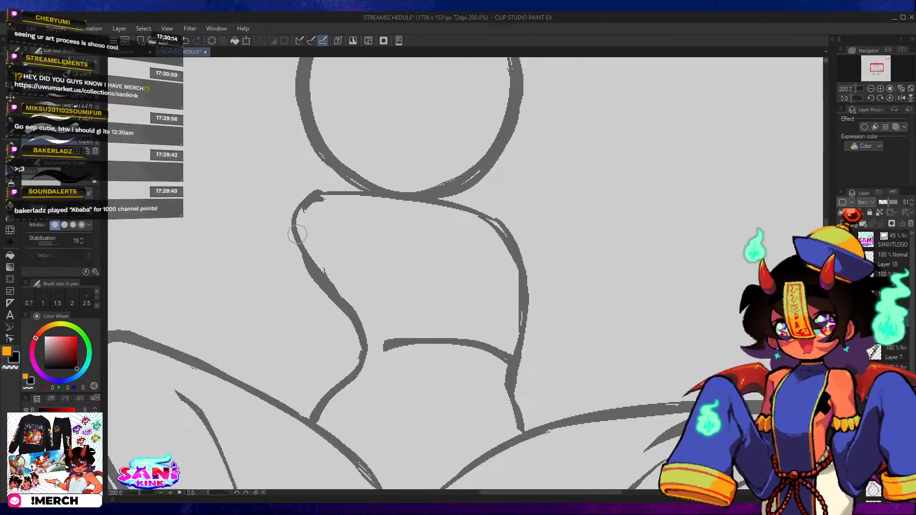
key("ctrl+z")
left_click_drag(340, 298, 302, 200)
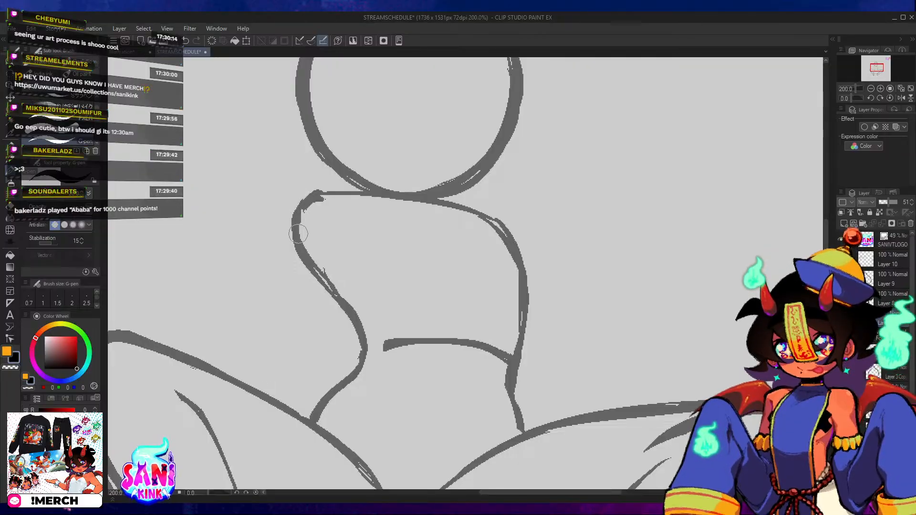
left_click_drag(333, 294, 319, 192)
Erase the waist curve and the thick joint where it meets the torso's right side.
mouse_move(525, 360)
left_mouse_down()
mouse_move(472, 285)
mouse_move(460, 284)
mouse_move(439, 336)
left_mouse_up()
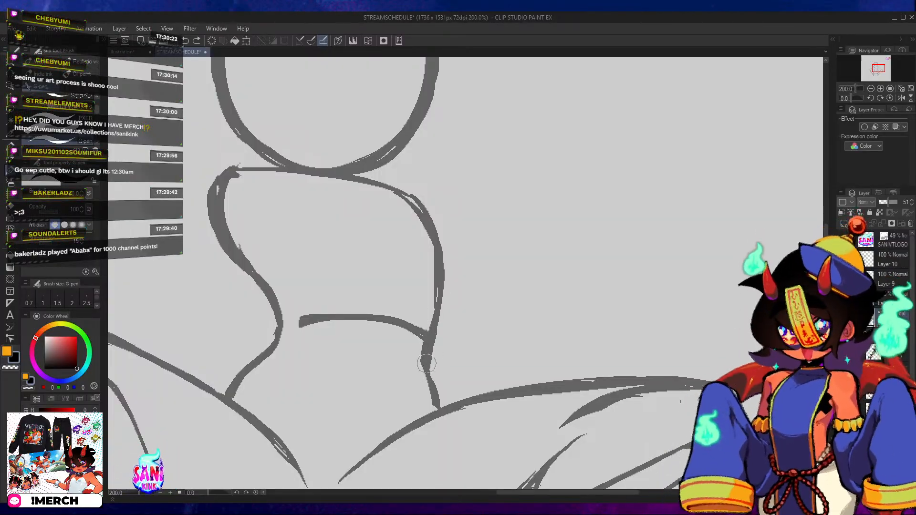
key("e")
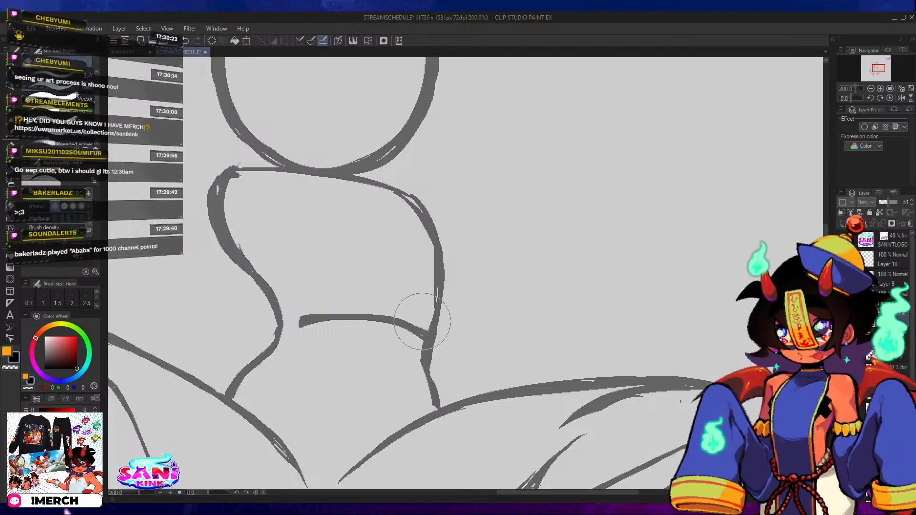
mouse_move(409, 382)
left_mouse_down()
mouse_move(415, 355)
mouse_move(400, 318)
mouse_move(303, 325)
left_mouse_up()
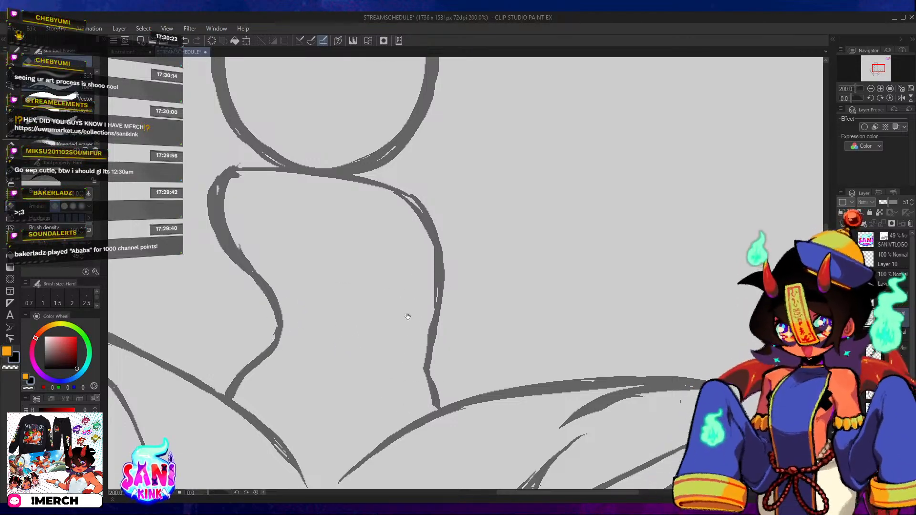
Erase a section of the torso's right side above the waist and redraw it as one smooth pen line.
left_click_drag(450, 299, 409, 337)
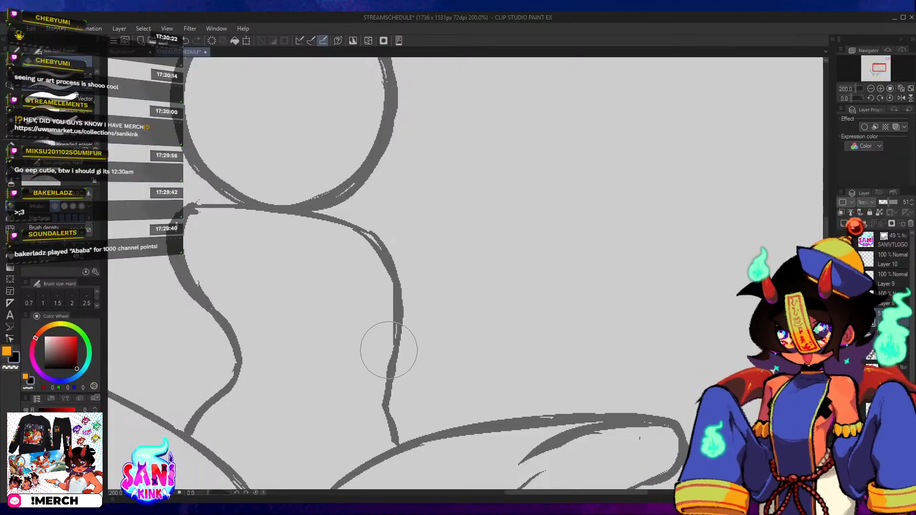
left_click_drag(378, 392, 391, 289)
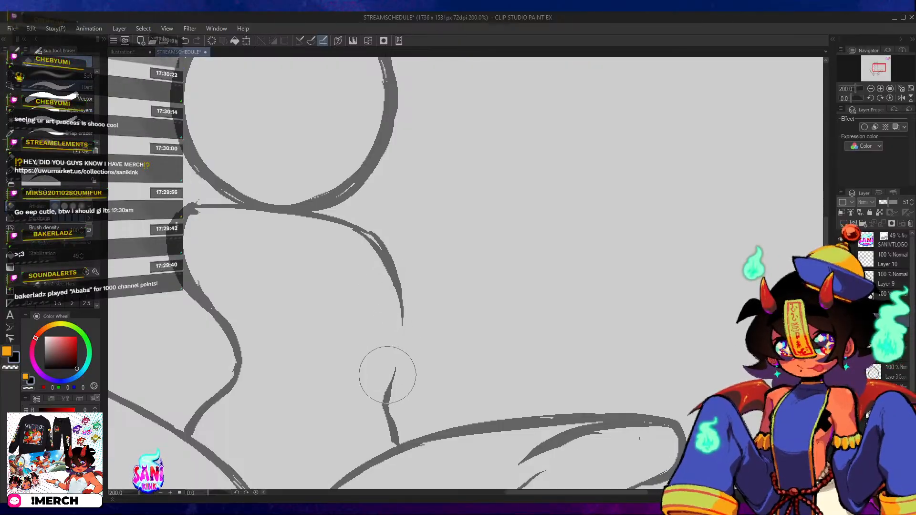
key("b")
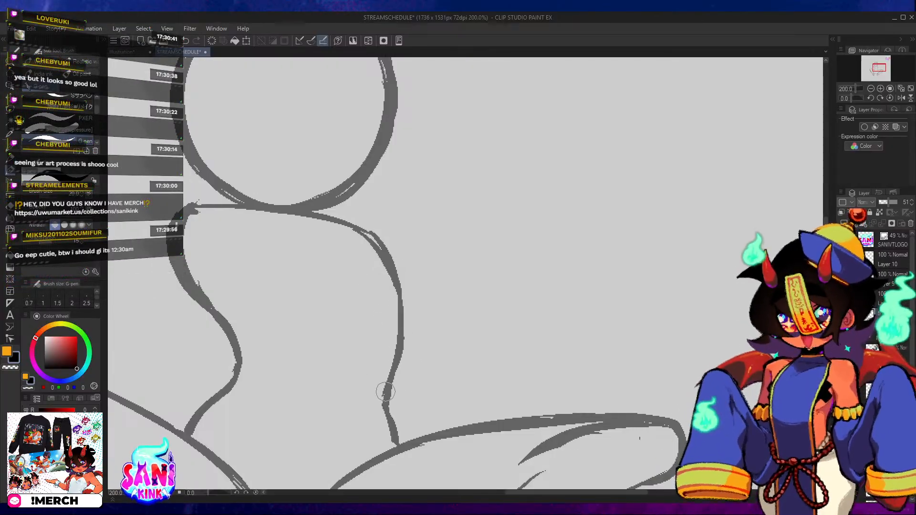
mouse_move(384, 409)
left_mouse_down()
mouse_move(403, 344)
mouse_move(397, 296)
left_mouse_up()
Draw the right shoulder as a rounded arc starting at the torso's upper right edge, just below the head circle.
mouse_move(369, 219)
left_mouse_down()
mouse_move(373, 327)
mouse_move(409, 301)
mouse_move(442, 294)
mouse_move(471, 343)
left_mouse_up()
key("ctrl+z")
key("ctrl+z")
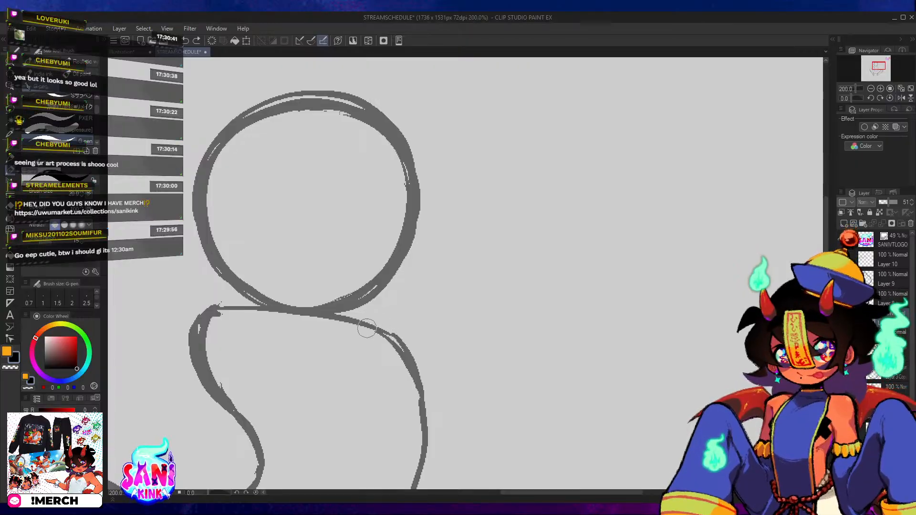
mouse_move(370, 327)
left_mouse_down()
mouse_move(396, 302)
mouse_move(457, 326)
left_mouse_up()
mouse_move(428, 297)
left_mouse_down()
mouse_move(615, 270)
mouse_move(654, 289)
left_mouse_up()
Draw the left shoulder as a rounded arc ending under the head circle, undoing and repeating the stroke until its curve fits.
left_click_drag(386, 282, 462, 295)
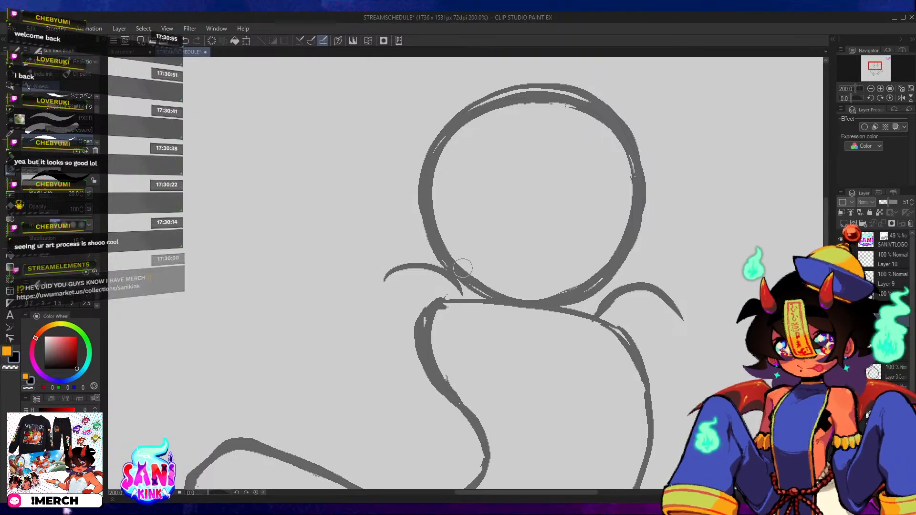
key("ctrl+z")
mouse_move(390, 314)
left_mouse_down()
mouse_move(439, 291)
mouse_move(408, 290)
mouse_move(466, 314)
left_mouse_up()
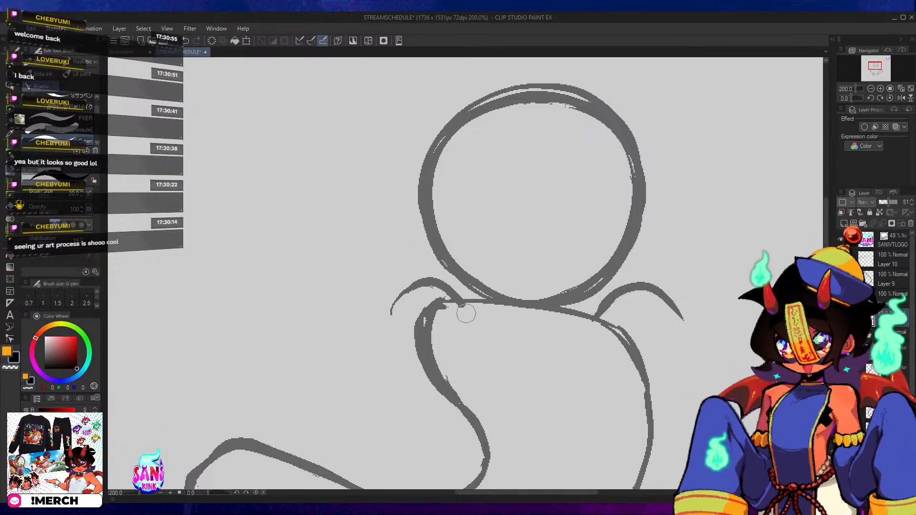
key("ctrl+z")
mouse_move(391, 313)
left_mouse_down()
mouse_move(409, 287)
mouse_move(475, 303)
left_mouse_up()
key("ctrl+z")
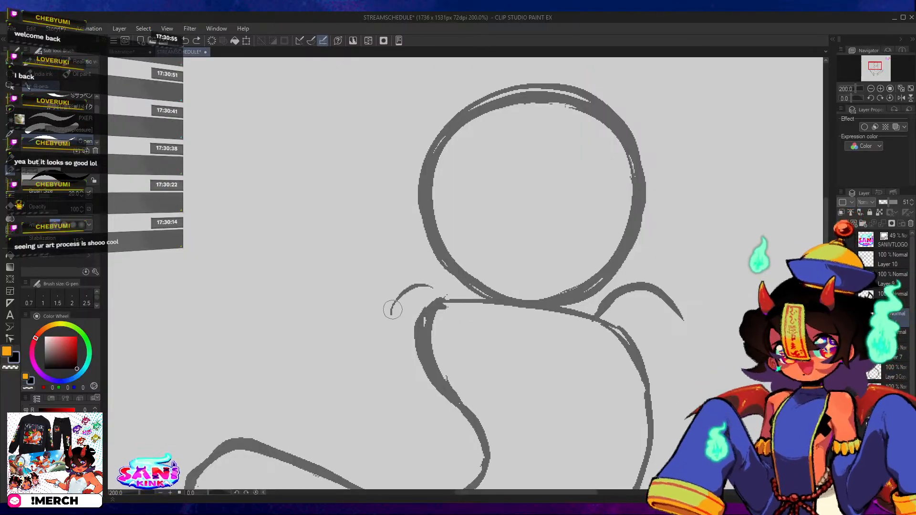
mouse_move(392, 311)
left_mouse_down()
mouse_move(420, 282)
mouse_move(462, 304)
mouse_move(474, 293)
mouse_move(444, 286)
mouse_move(471, 304)
mouse_move(446, 281)
mouse_move(467, 296)
left_mouse_up()
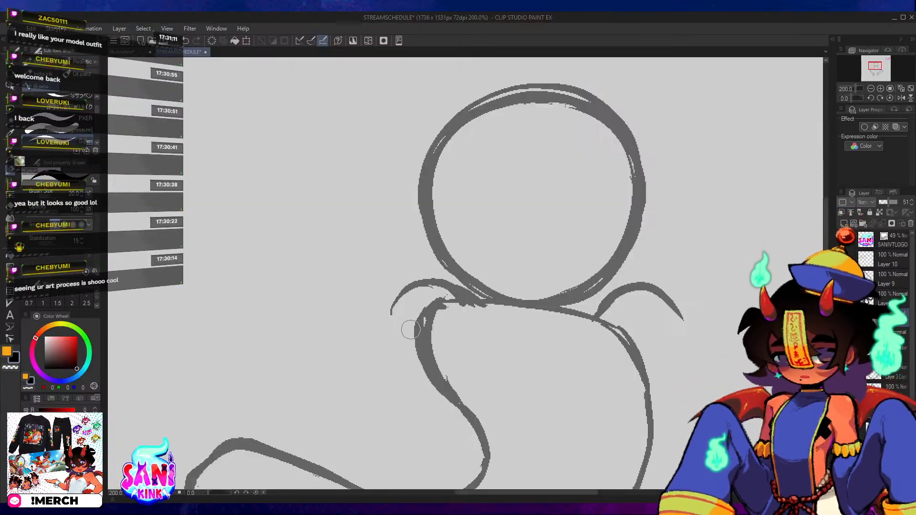
Try to sketch the left upper arm with an outer line from the shoulder toward the waist and a short inner line.
left_click_drag(396, 360, 400, 376)
key("ctrl+z")
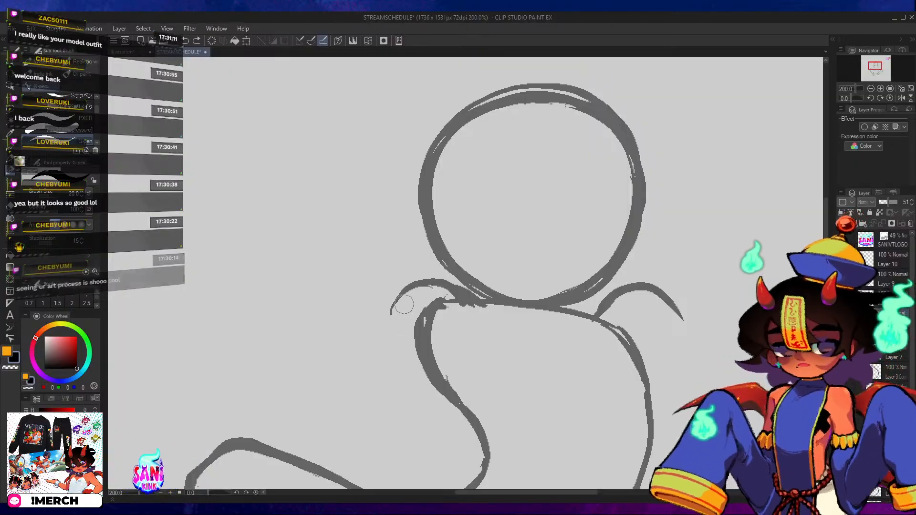
left_click_drag(397, 301, 401, 354)
left_click_drag(393, 320, 416, 383)
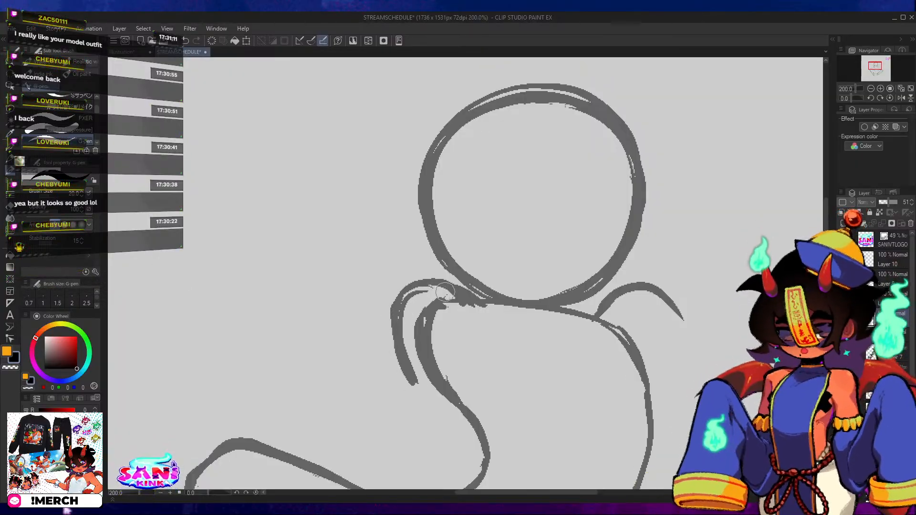
key("ctrl+z")
key("ctrl+z")
key("ctrl+z")
mouse_move(405, 292)
left_mouse_down()
mouse_move(402, 330)
mouse_move(398, 304)
mouse_move(413, 366)
mouse_move(462, 433)
left_mouse_up()
left_click_drag(408, 345, 480, 446)
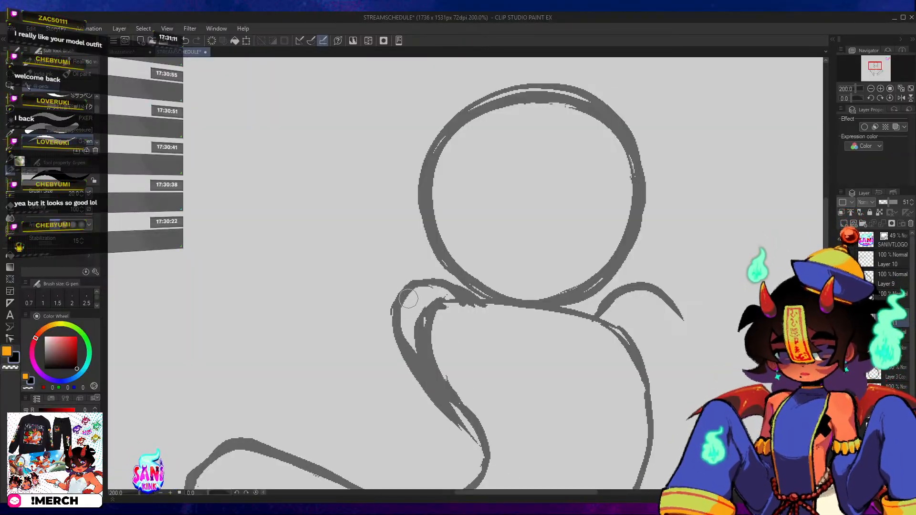
left_click_drag(472, 306, 492, 354)
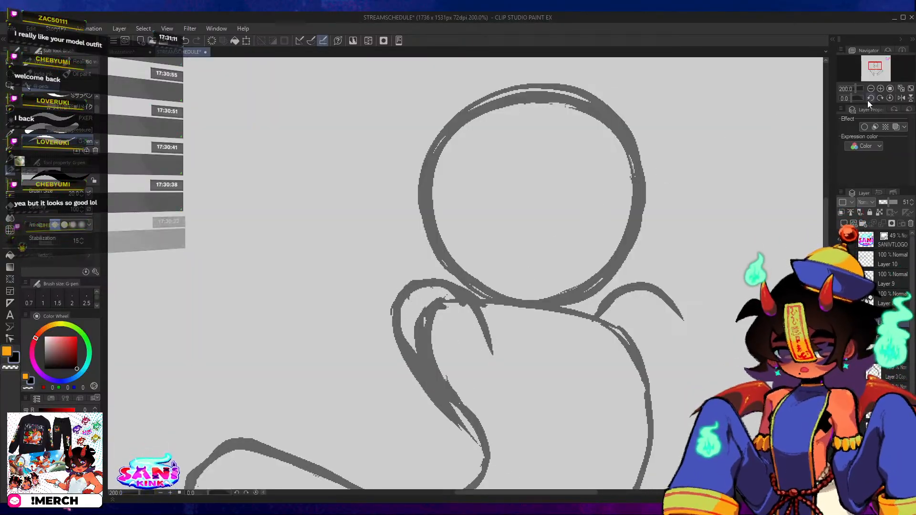
Lengthen the left upper arm's inner line toward the elbow and extend its outer line with further pen strokes.
left_click(869, 98)
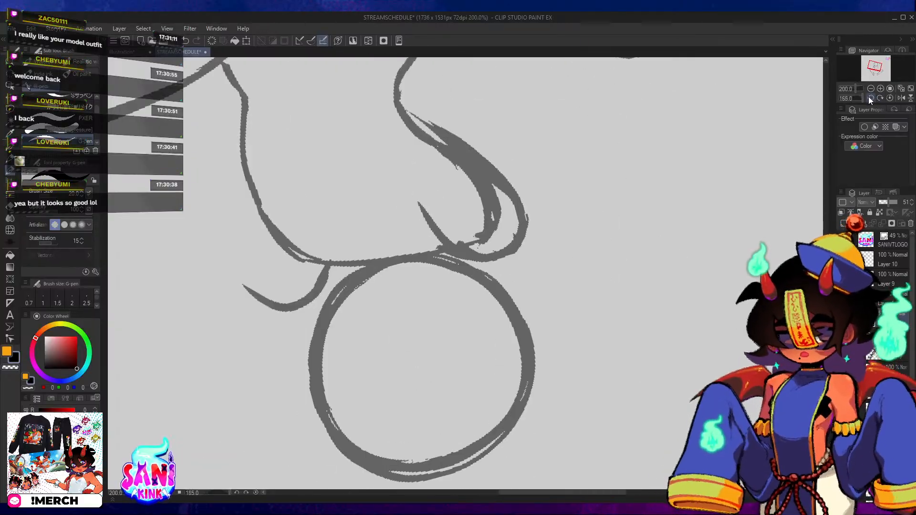
left_click_drag(862, 97, 844, 94)
mouse_move(482, 339)
left_mouse_down()
mouse_move(480, 298)
mouse_move(578, 220)
mouse_move(631, 197)
left_mouse_up()
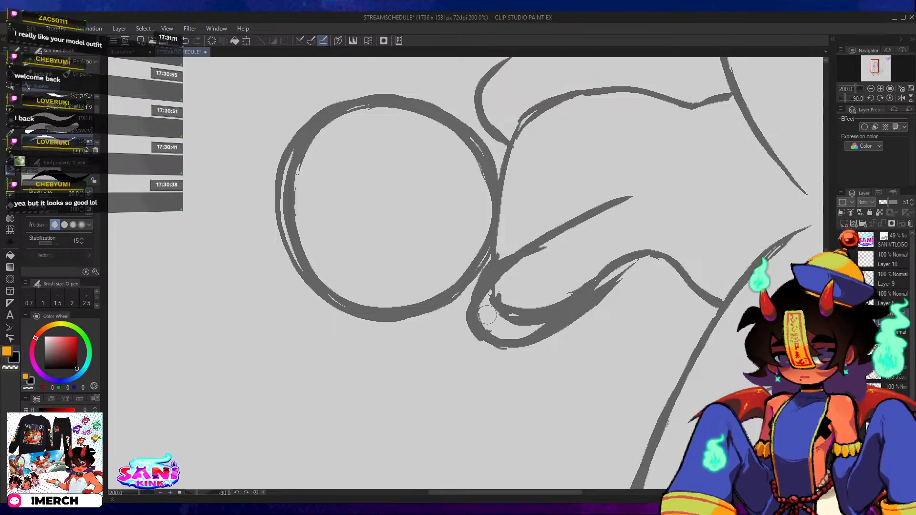
mouse_move(495, 344)
left_mouse_down()
mouse_move(557, 323)
mouse_move(494, 343)
mouse_move(582, 284)
mouse_move(638, 230)
left_mouse_up()
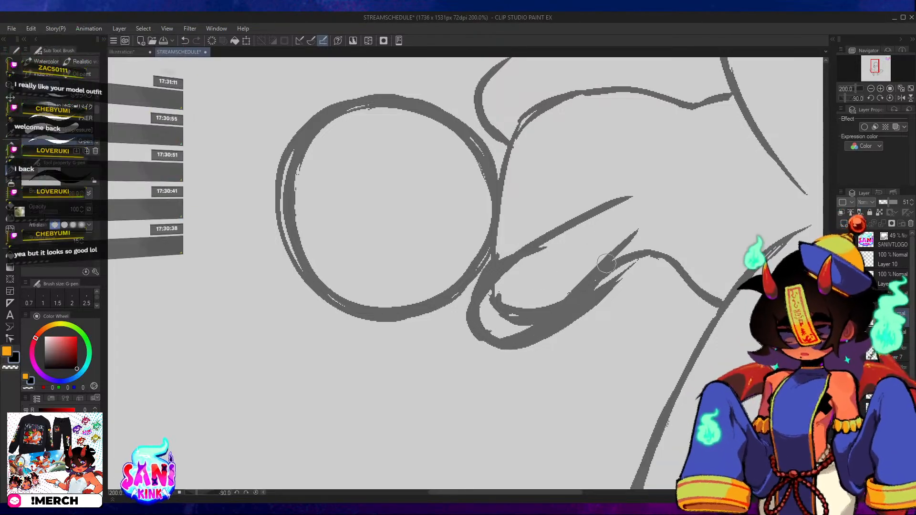
Erase the rough outer edge of the left upper arm and redraw its rounded shoulder end with the pen.
key("e")
left_click_drag(553, 354, 634, 280)
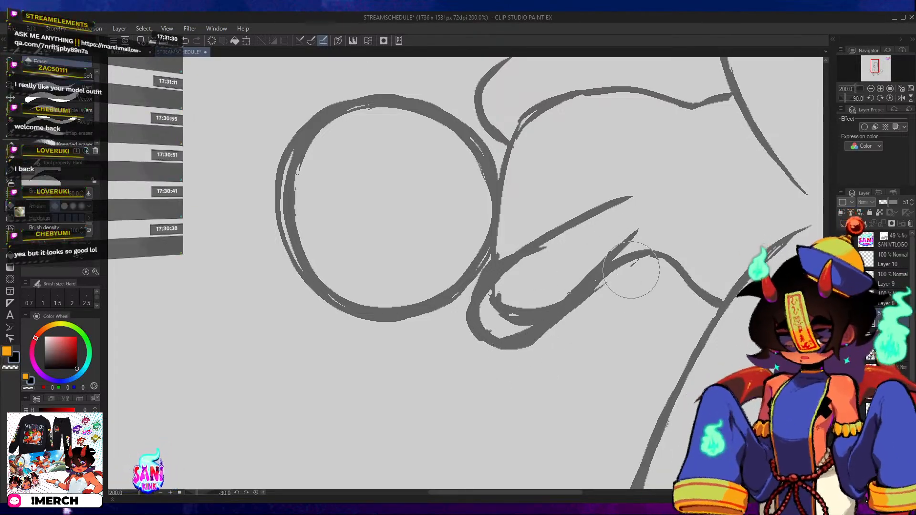
mouse_move(467, 294)
left_mouse_down()
mouse_move(513, 351)
mouse_move(555, 334)
left_mouse_up()
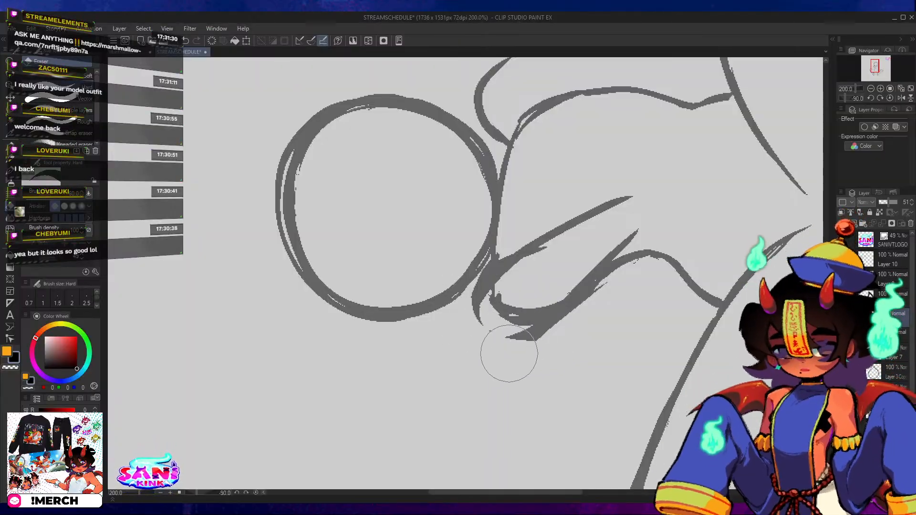
left_click_drag(509, 354, 587, 316)
left_click_drag(517, 364, 574, 329)
key("p")
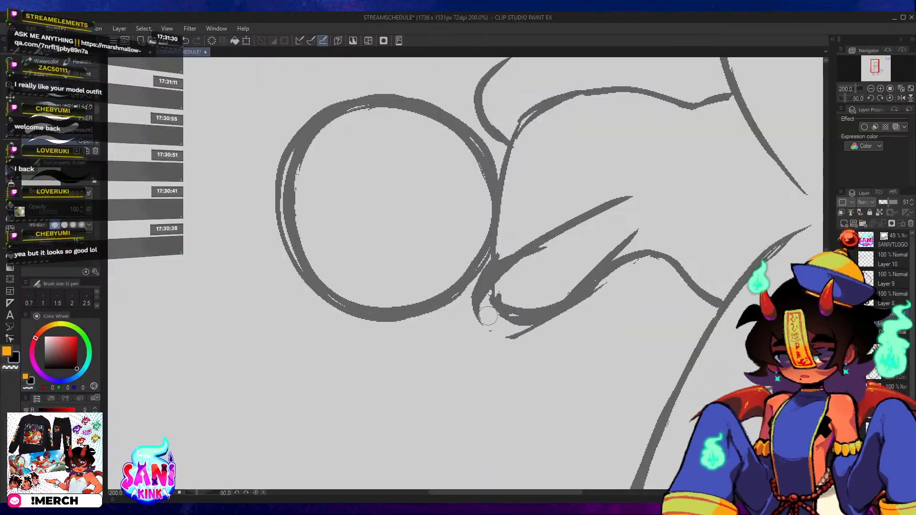
left_click_drag(478, 311, 531, 327)
mouse_move(474, 301)
left_mouse_down()
mouse_move(530, 333)
mouse_move(568, 313)
left_mouse_up()
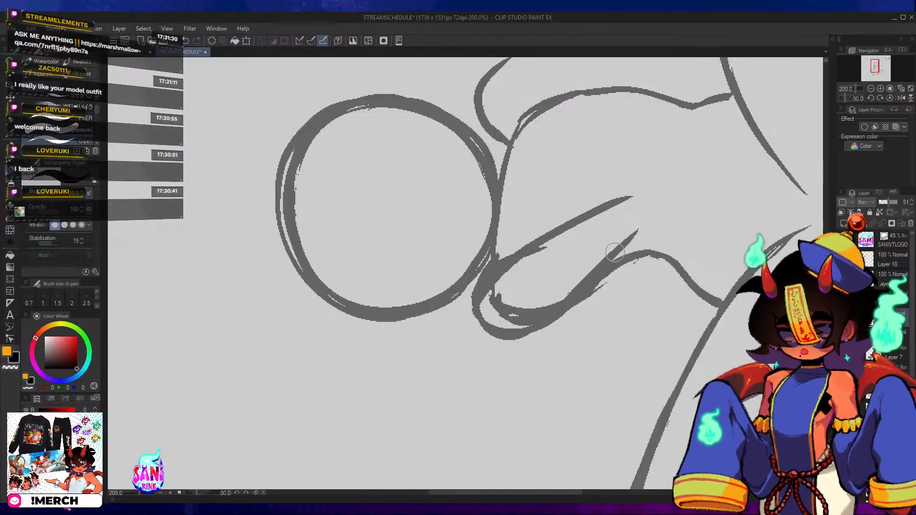
Try to close the left upper arm with a rounded elbow curve joining its inner and outer lines.
mouse_move(637, 245)
left_mouse_down()
mouse_move(616, 245)
mouse_move(530, 295)
left_mouse_up()
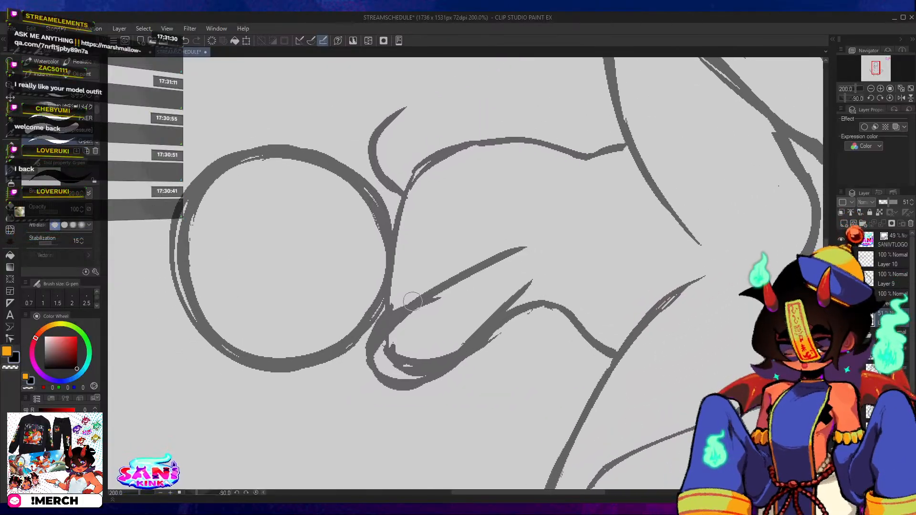
mouse_move(405, 310)
left_mouse_down()
mouse_move(522, 240)
mouse_move(557, 243)
mouse_move(510, 305)
left_mouse_up()
key("ctrl+z")
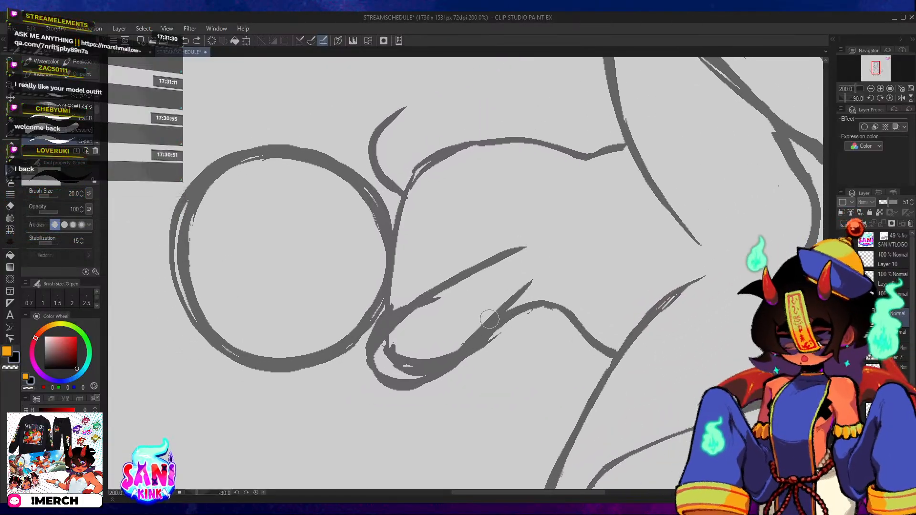
left_click_drag(448, 364, 555, 257)
mouse_move(423, 297)
left_mouse_down()
mouse_move(533, 234)
mouse_move(505, 310)
left_mouse_up()
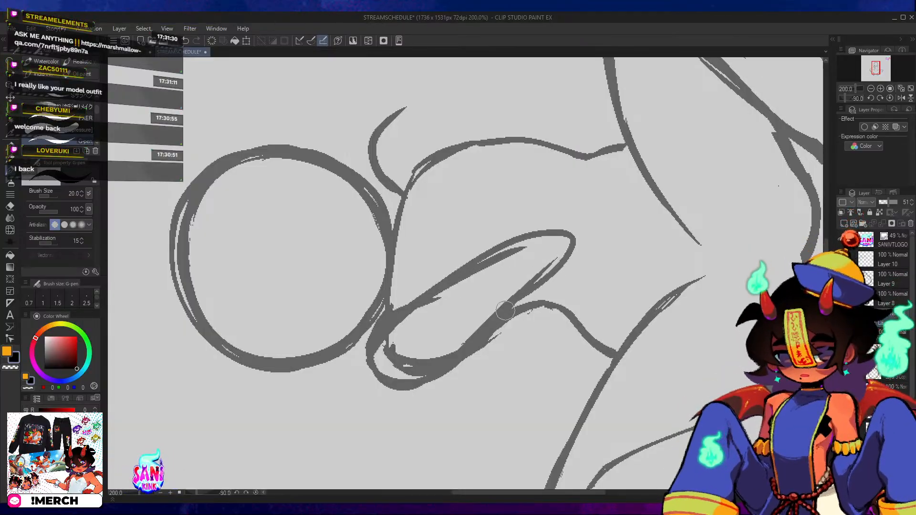
key("ctrl+z")
key("ctrl+z")
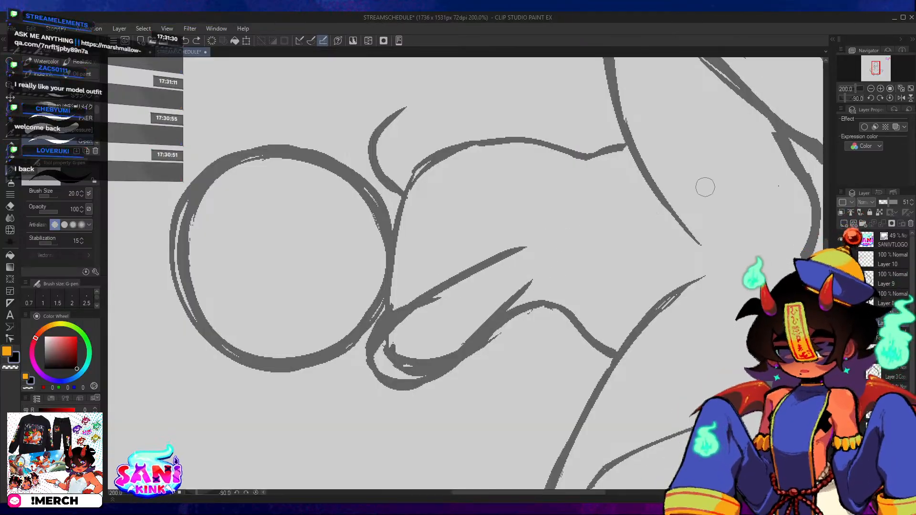
Undo the left upper arm strokes back to the bare shoulder arc.
left_click(886, 98)
key("ctrl+z")
key("ctrl+z")
key("ctrl+z")
key("ctrl+z")
key("ctrl+z")
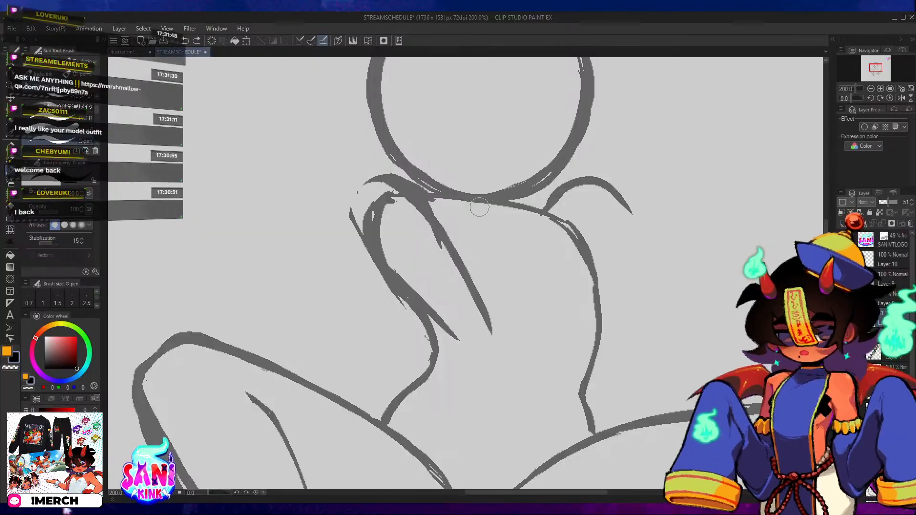
key("ctrl+z")
key("ctrl+z")
key("ctrl+z")
key("ctrl+z")
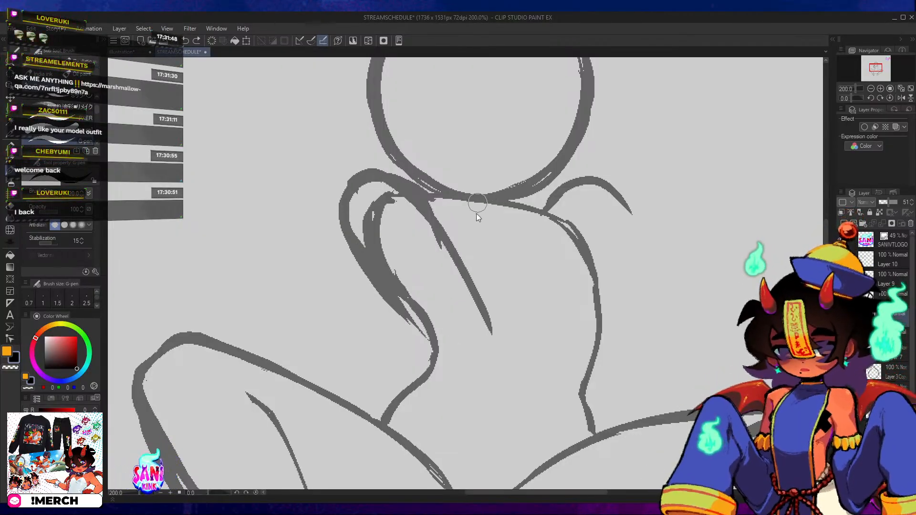
key("ctrl+z")
key("ctrl+z")
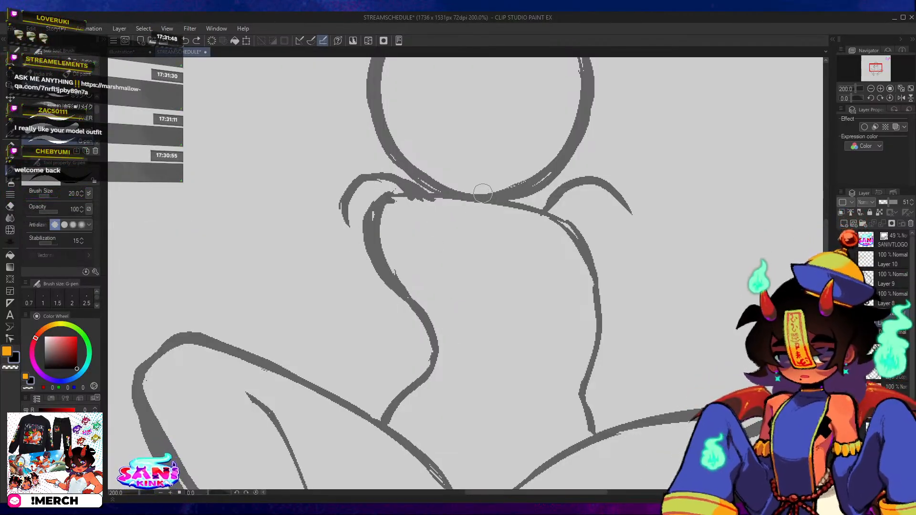
Redraw the left upper arm with an outer line running from the shoulder to the waist and a shorter inner line.
mouse_move(348, 197)
left_mouse_down()
mouse_move(388, 175)
mouse_move(417, 205)
mouse_move(366, 200)
mouse_move(358, 177)
mouse_move(371, 202)
mouse_move(345, 196)
mouse_move(395, 323)
left_mouse_up()
left_click_drag(368, 249, 421, 370)
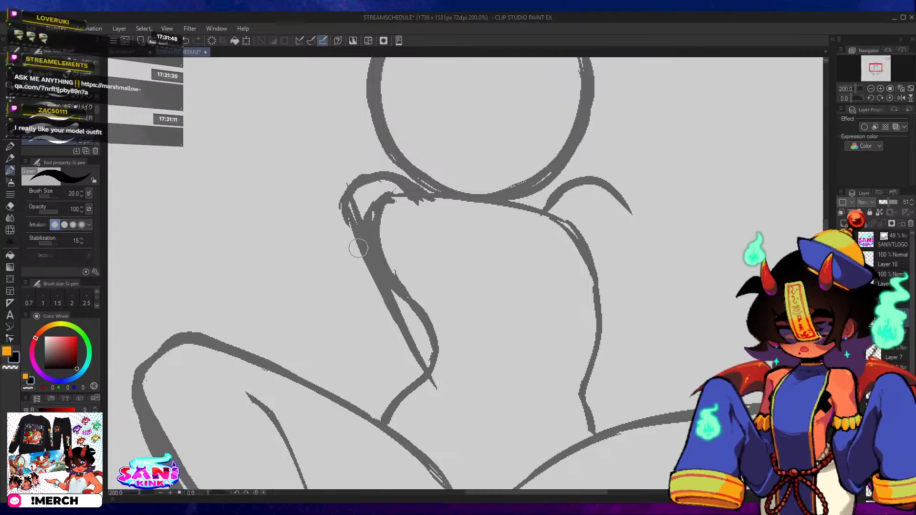
left_click_drag(419, 196, 440, 302)
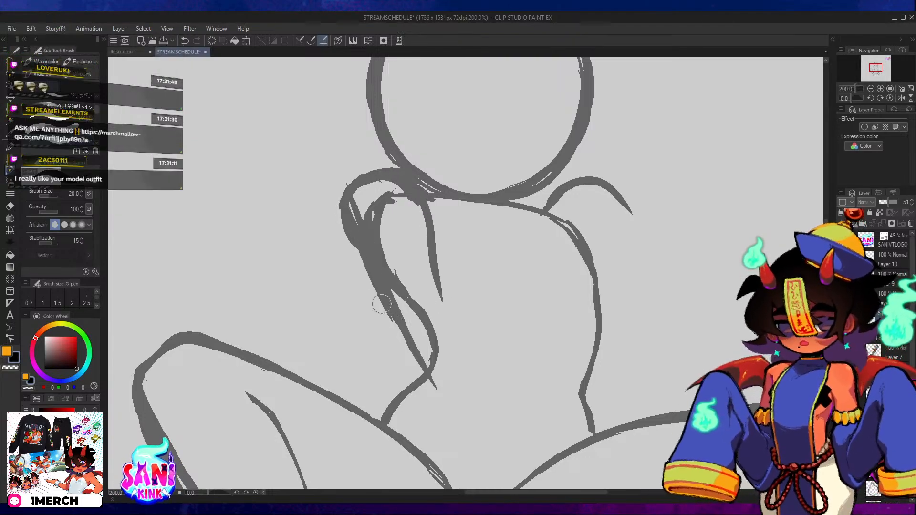
mouse_move(360, 186)
left_mouse_down()
mouse_move(399, 174)
mouse_move(431, 256)
mouse_move(435, 299)
left_mouse_up()
left_click_drag(384, 275, 428, 377)
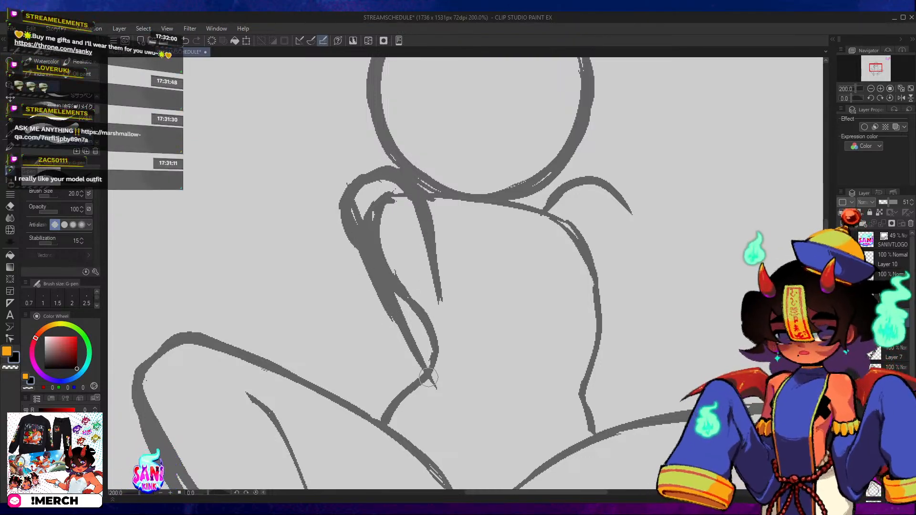
Extend the left upper arm's inner line down to a narrow elbow that joins the outer line near the waist.
key("ctrl+z")
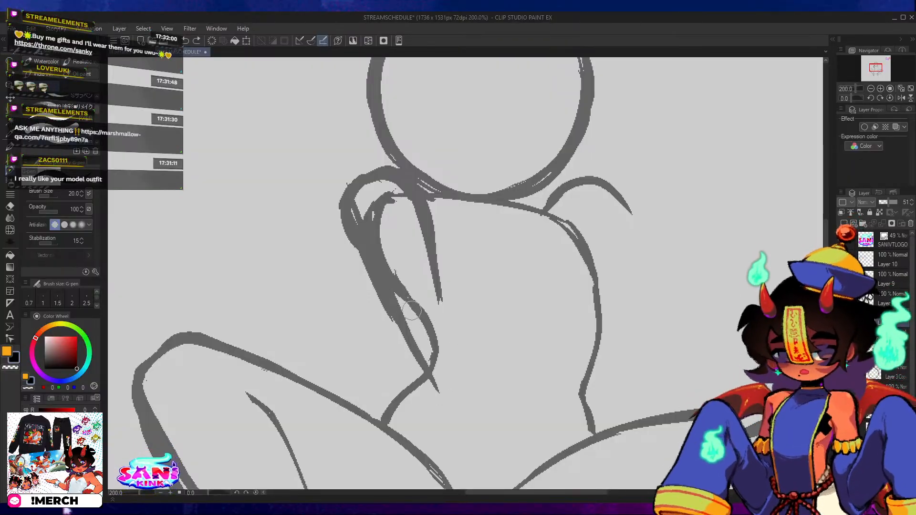
mouse_move(400, 330)
left_mouse_down()
mouse_move(437, 345)
mouse_move(440, 281)
mouse_move(446, 331)
left_mouse_up()
key("ctrl+z")
mouse_move(436, 279)
left_mouse_down()
mouse_move(436, 347)
mouse_move(401, 341)
mouse_move(426, 357)
left_mouse_up()
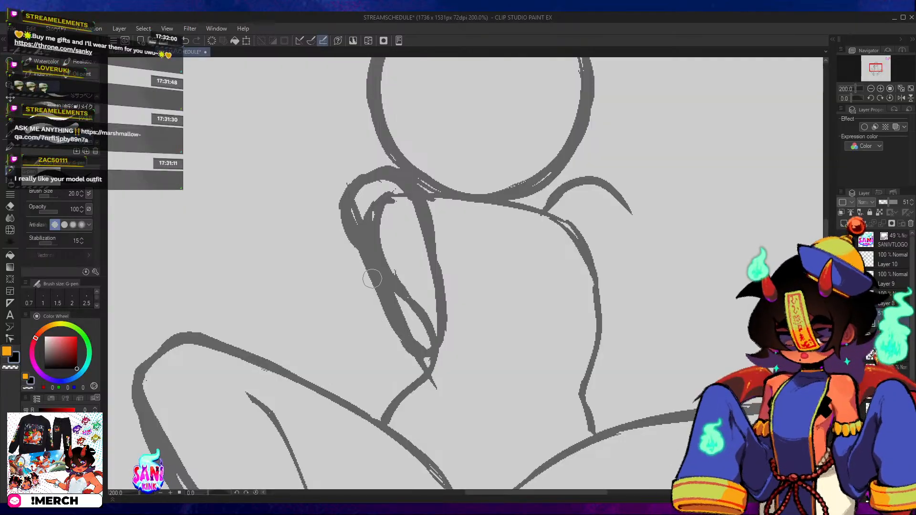
Erase the outer edge of the left shoulder curve and upper arm, and trim the stray line ends below the elbow.
left_click_drag(348, 222, 346, 230)
key("e")
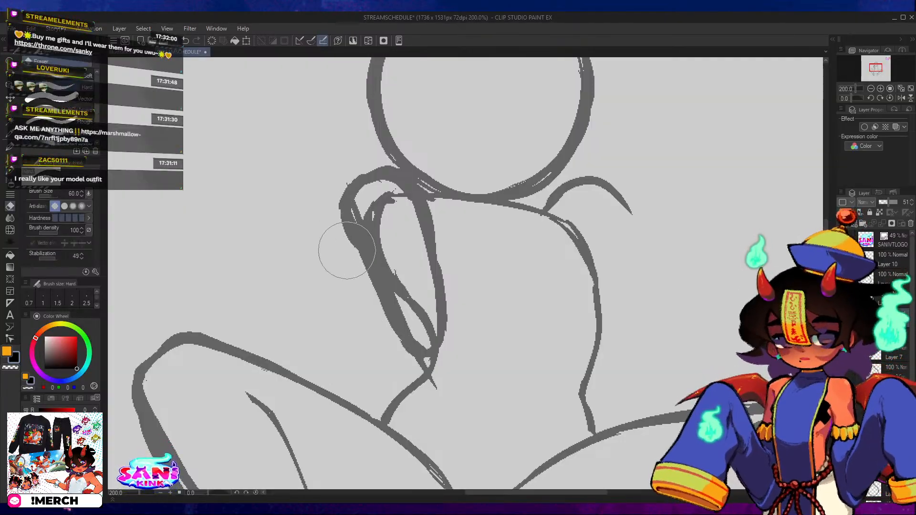
left_click_drag(337, 189, 341, 227)
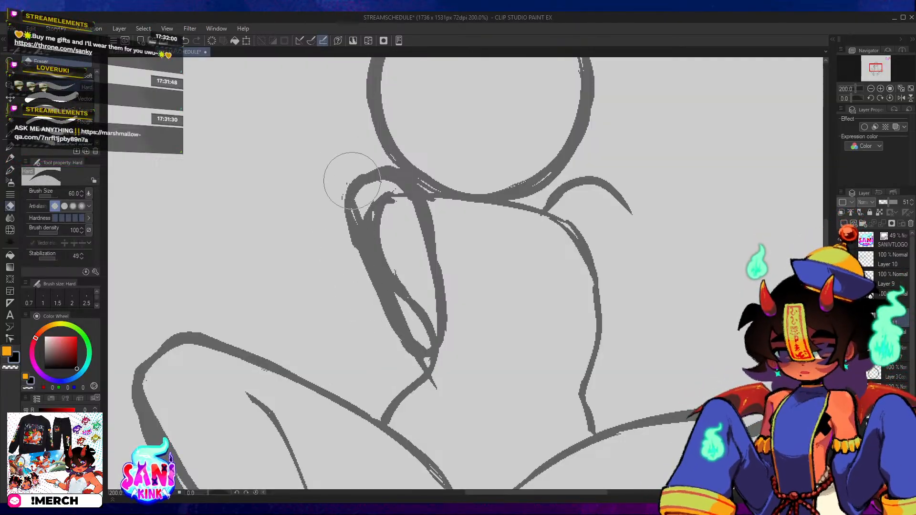
left_click_drag(351, 181, 350, 266)
left_click_drag(344, 186, 348, 271)
mouse_move(341, 229)
left_mouse_down()
mouse_move(387, 327)
mouse_move(415, 356)
left_mouse_up()
mouse_move(372, 300)
left_mouse_down()
mouse_move(346, 198)
mouse_move(381, 309)
left_mouse_up()
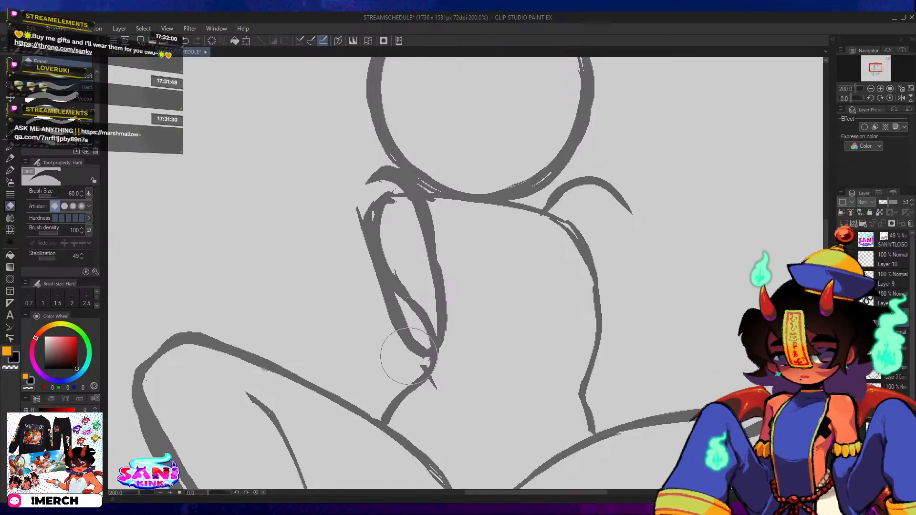
left_click_drag(408, 357, 425, 368)
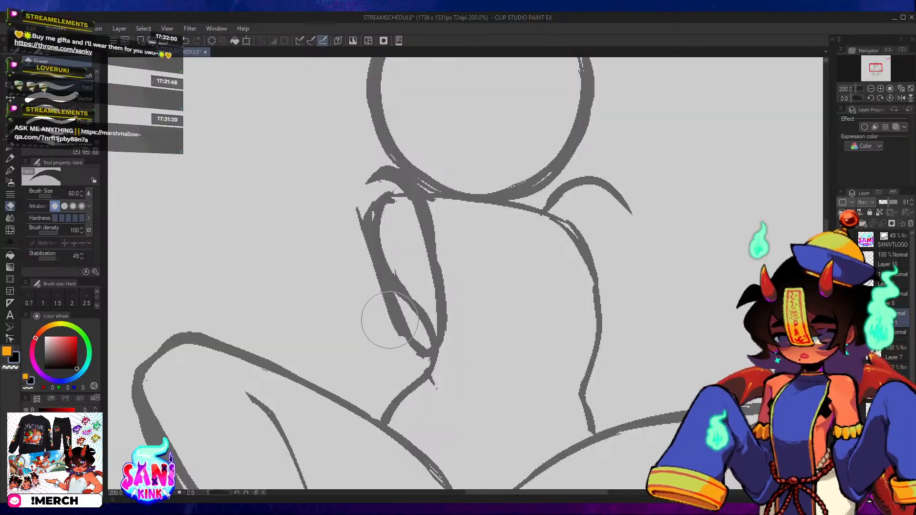
Erase the overlapping inner strokes inside the left upper arm, leaving one open outline.
mouse_move(389, 325)
left_mouse_down()
mouse_move(365, 189)
mouse_move(379, 206)
mouse_move(377, 225)
mouse_move(356, 202)
mouse_move(361, 233)
mouse_move(395, 335)
mouse_move(423, 323)
mouse_move(392, 194)
left_mouse_up()
key("ctrl+z")
mouse_move(402, 303)
left_mouse_down()
mouse_move(431, 290)
mouse_move(410, 207)
mouse_move(408, 234)
left_mouse_up()
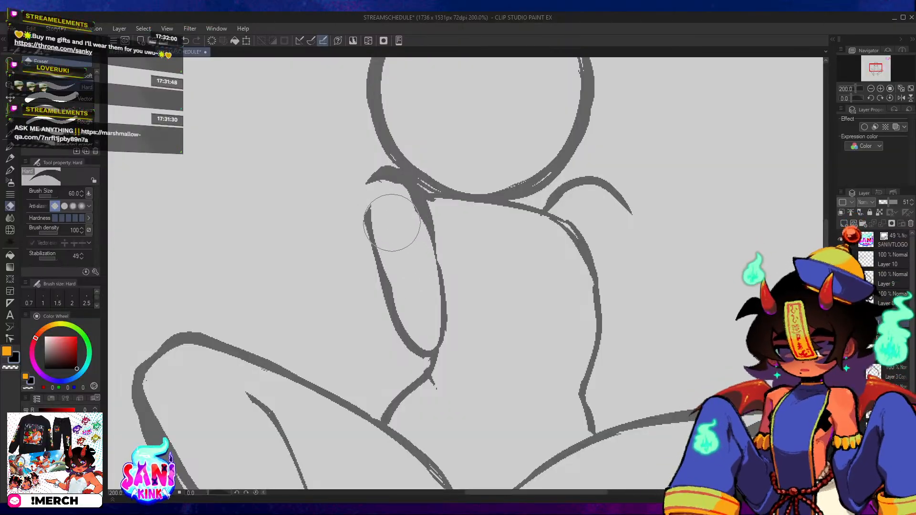
Redraw the left shoulder curve into the upper arm's outer line and reinforce the inner line with the G-pen.
key("p")
mouse_move(385, 291)
left_mouse_down()
mouse_move(362, 193)
mouse_move(388, 175)
mouse_move(430, 217)
mouse_move(441, 310)
left_mouse_up()
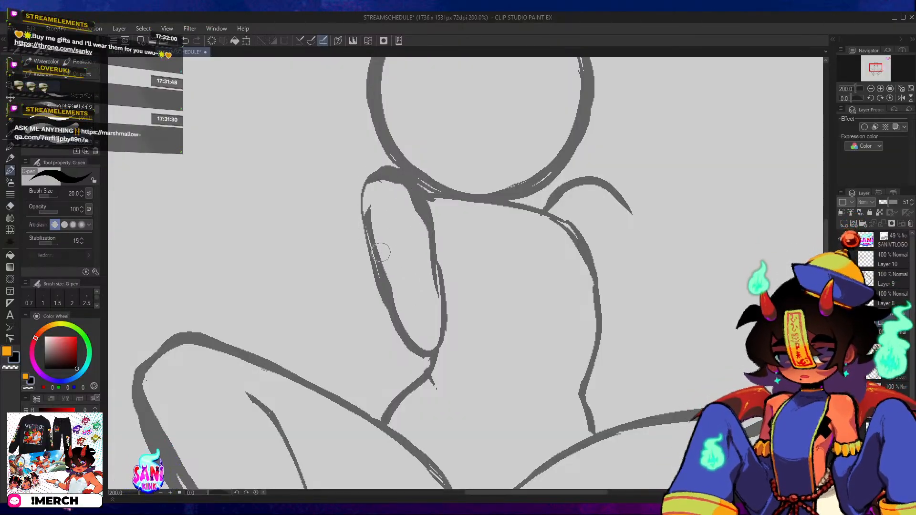
mouse_move(378, 245)
left_mouse_down()
mouse_move(410, 340)
mouse_move(433, 330)
left_mouse_up()
left_click_drag(646, 245, 597, 197)
left_click_drag(446, 237, 470, 237)
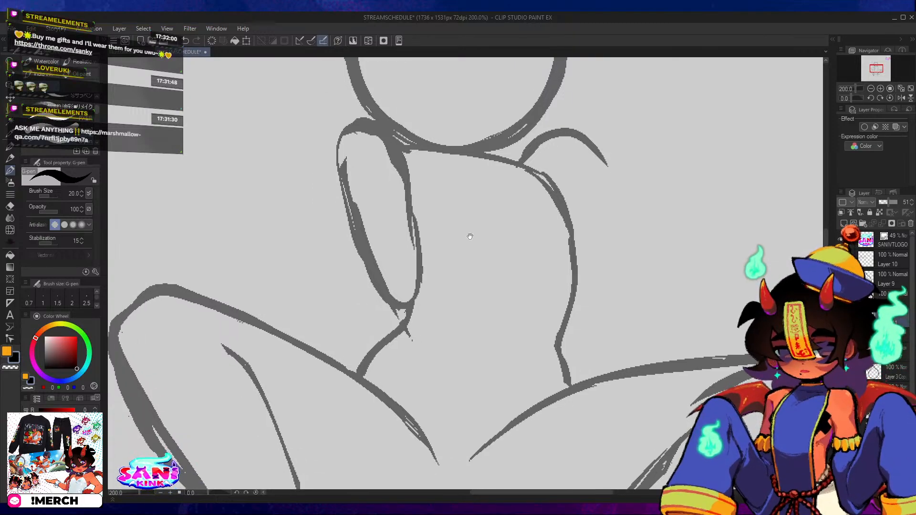
Draw the left forearm from a rounded elbow arc with two tapering sides down to a closed wrist between the thighs.
mouse_move(385, 294)
left_mouse_down()
mouse_move(409, 273)
mouse_move(433, 274)
mouse_move(439, 288)
mouse_move(385, 313)
mouse_move(409, 372)
left_mouse_up()
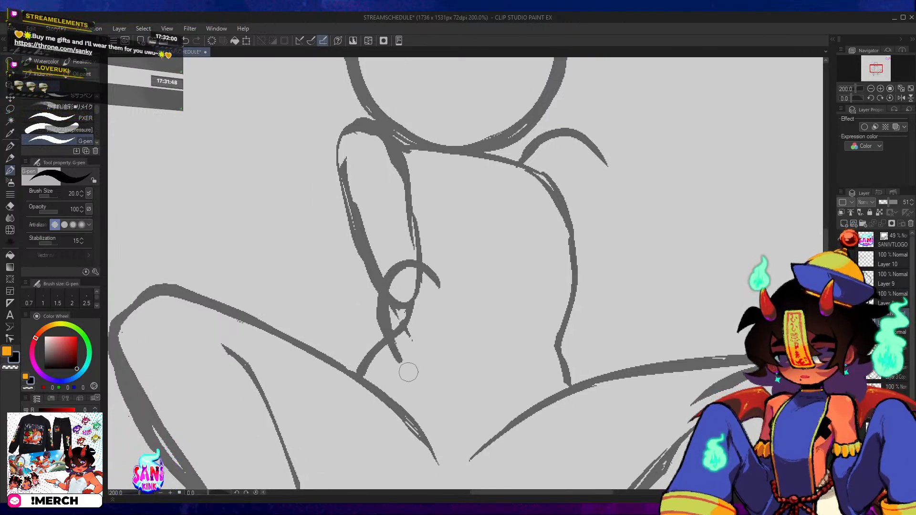
left_click_drag(342, 372, 395, 329)
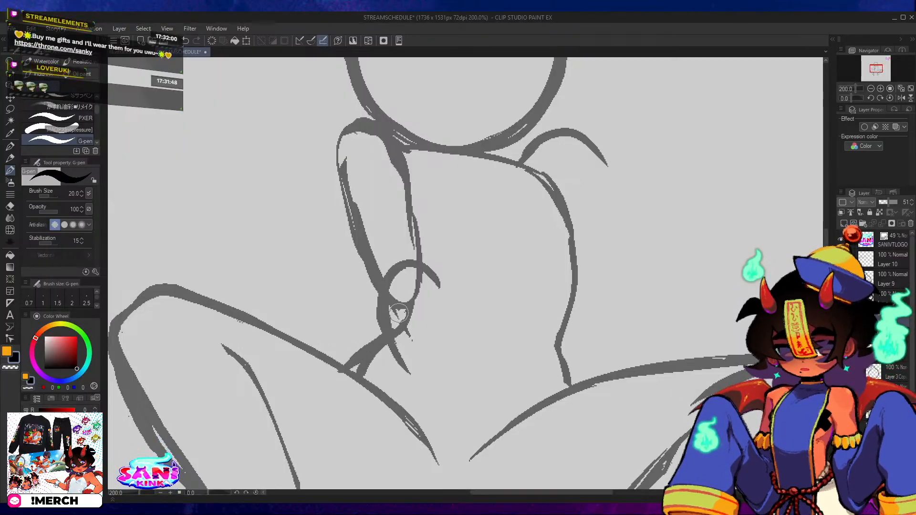
mouse_move(384, 284)
left_mouse_down()
mouse_move(395, 338)
mouse_move(422, 389)
mouse_move(384, 328)
mouse_move(424, 400)
left_mouse_up()
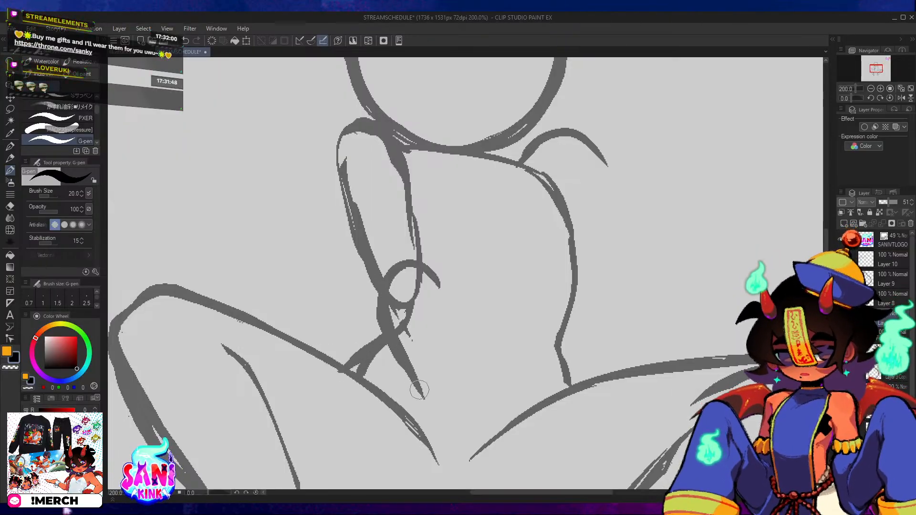
mouse_move(381, 285)
left_mouse_down()
mouse_move(430, 284)
mouse_move(451, 375)
left_mouse_up()
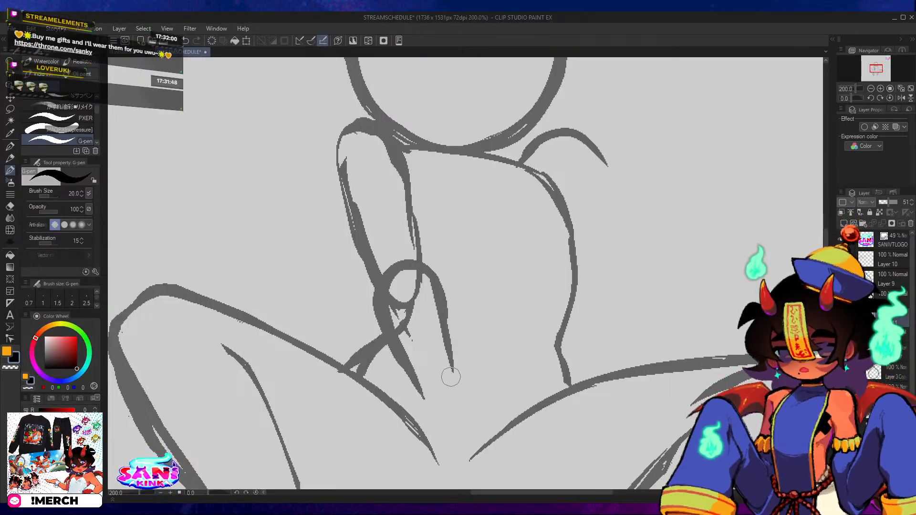
left_click_drag(401, 354, 425, 398)
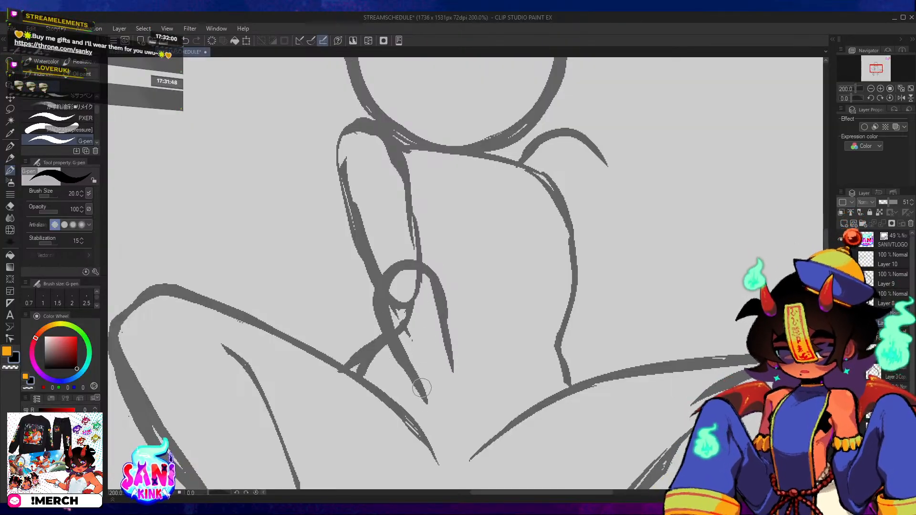
mouse_move(406, 364)
left_mouse_down()
mouse_move(426, 405)
mouse_move(452, 395)
left_mouse_up()
left_click_drag(445, 326, 451, 398)
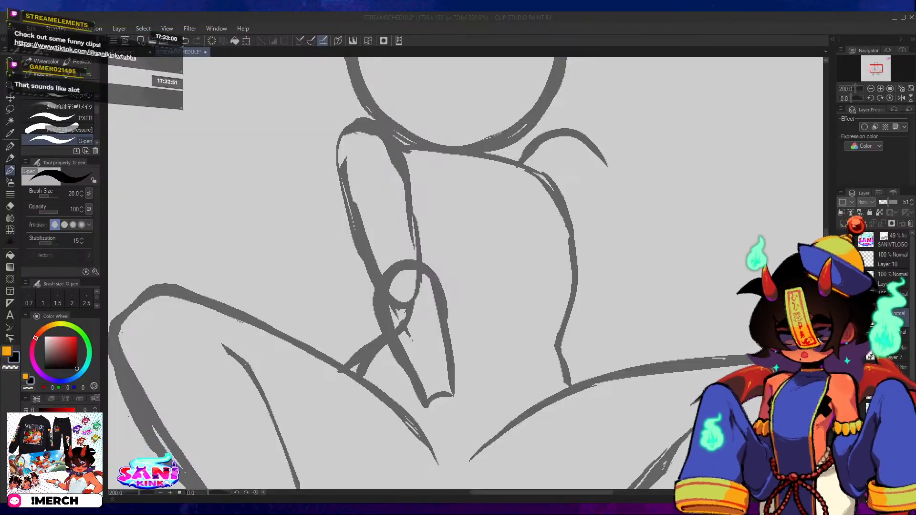
Thicken the left upper arm's inner and outer lines, filling the gaps from the shoulder down to the elbow.
left_click(379, 137)
mouse_move(347, 156)
left_mouse_down()
mouse_move(376, 132)
mouse_move(355, 123)
mouse_move(397, 139)
mouse_move(412, 195)
left_mouse_up()
left_click_drag(402, 146, 417, 261)
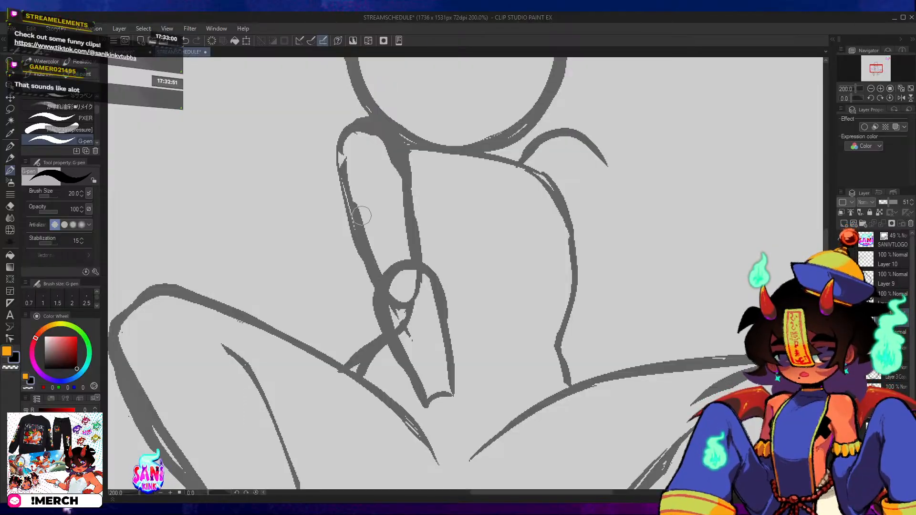
left_click_drag(333, 156, 371, 261)
key("ctrl+z")
left_click_drag(340, 164, 377, 276)
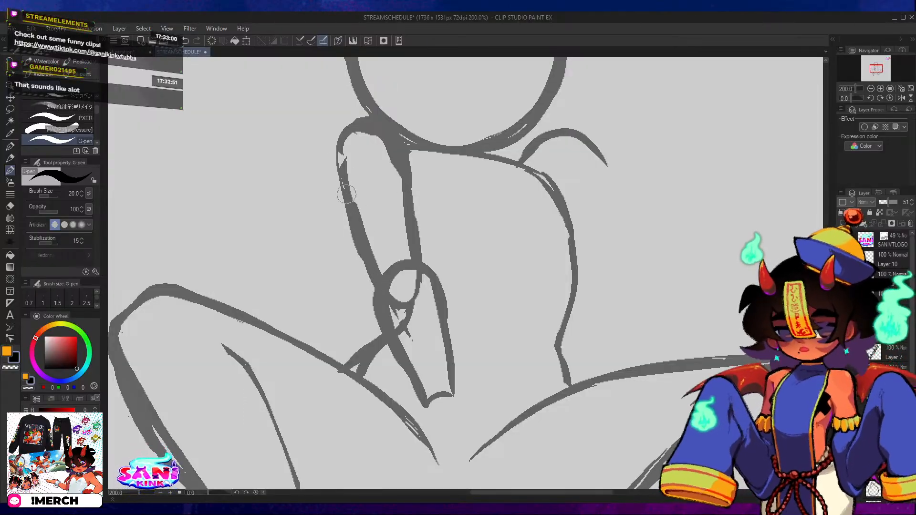
left_click_drag(346, 194, 359, 137)
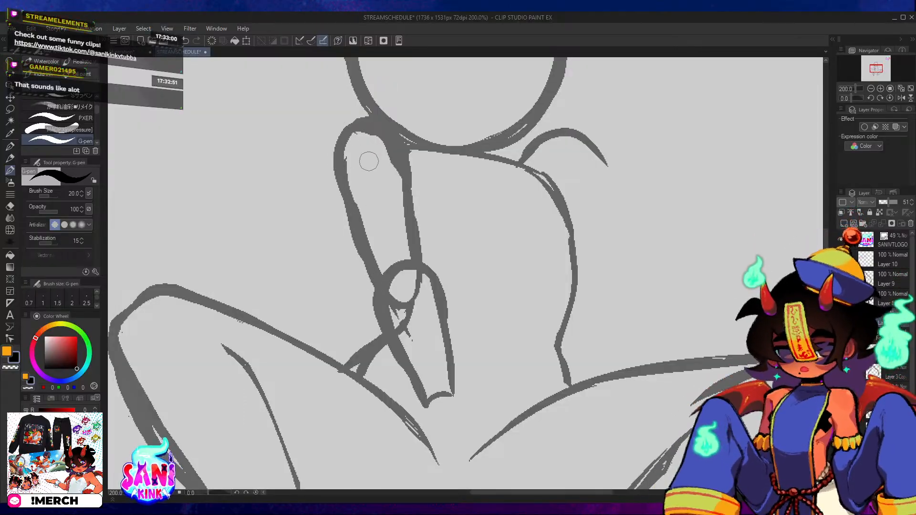
Erase excess thickness from the left upper arm and forearm edges, and remove the doubled line at the waist.
key("e")
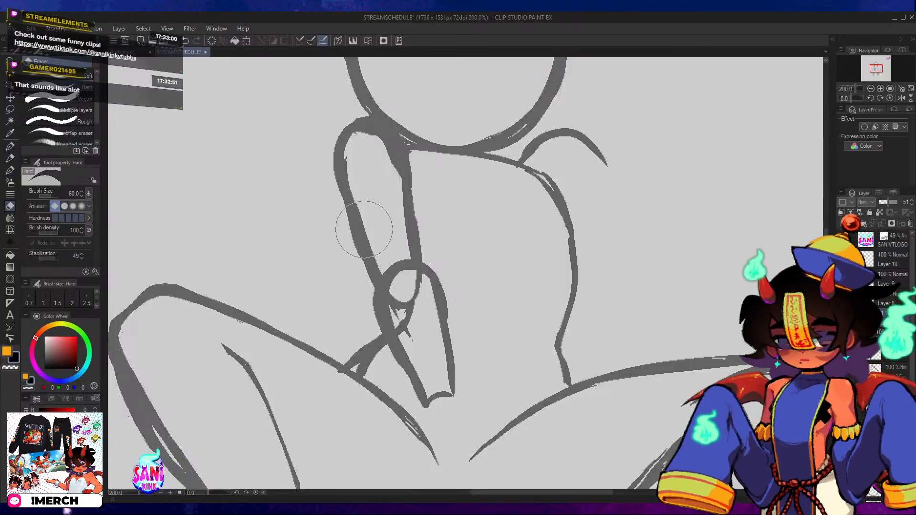
left_click_drag(326, 176, 369, 284)
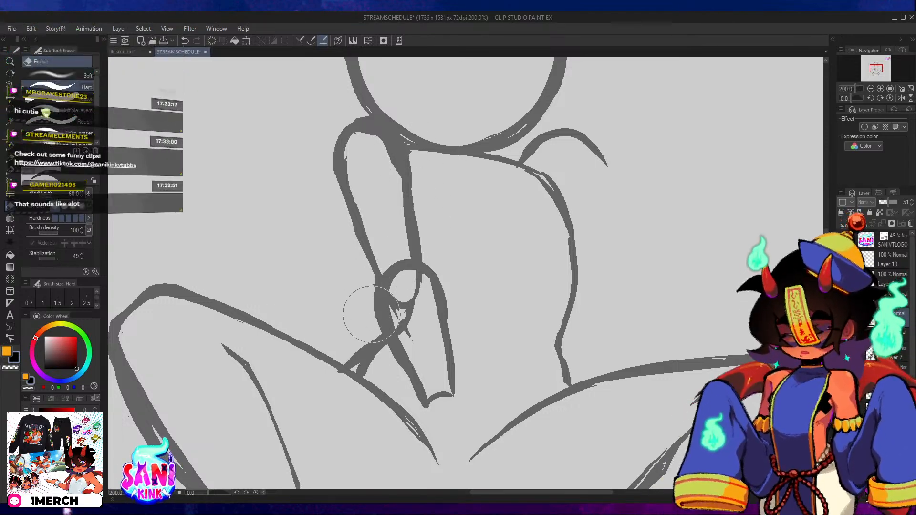
mouse_move(371, 303)
left_mouse_down()
mouse_move(423, 414)
mouse_move(439, 250)
left_mouse_up()
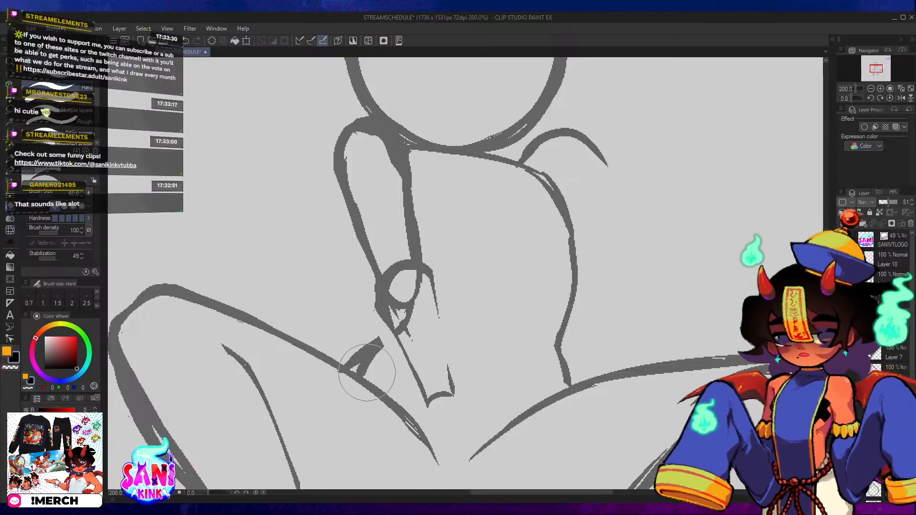
mouse_move(363, 356)
left_mouse_down()
mouse_move(372, 361)
mouse_move(391, 340)
mouse_move(375, 377)
left_mouse_up()
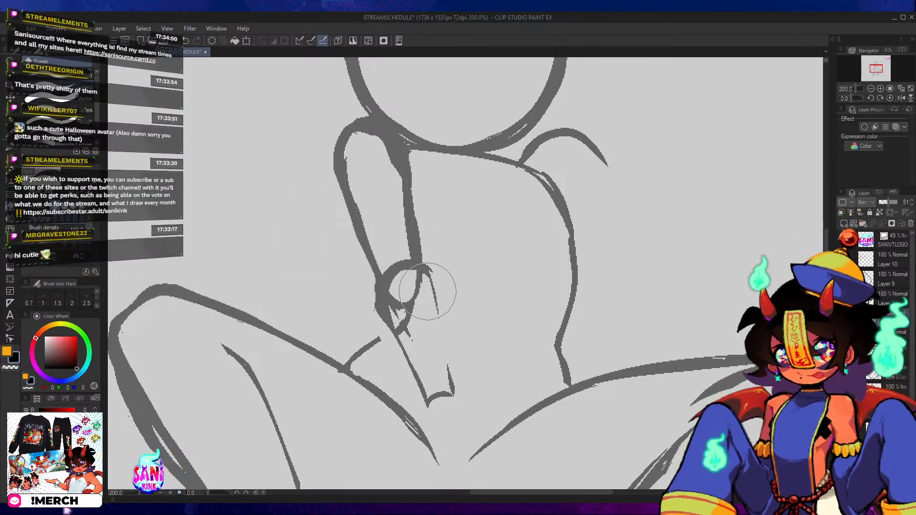
Redraw both sides of the left forearm from the elbow arc down to the wrist with bolder lines.
key("p")
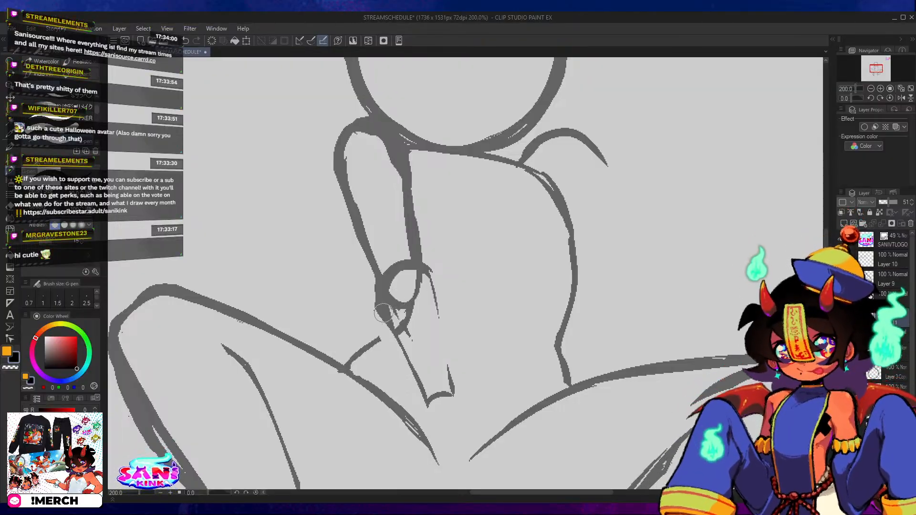
mouse_move(403, 272)
left_mouse_down()
mouse_move(443, 301)
mouse_move(450, 377)
left_mouse_up()
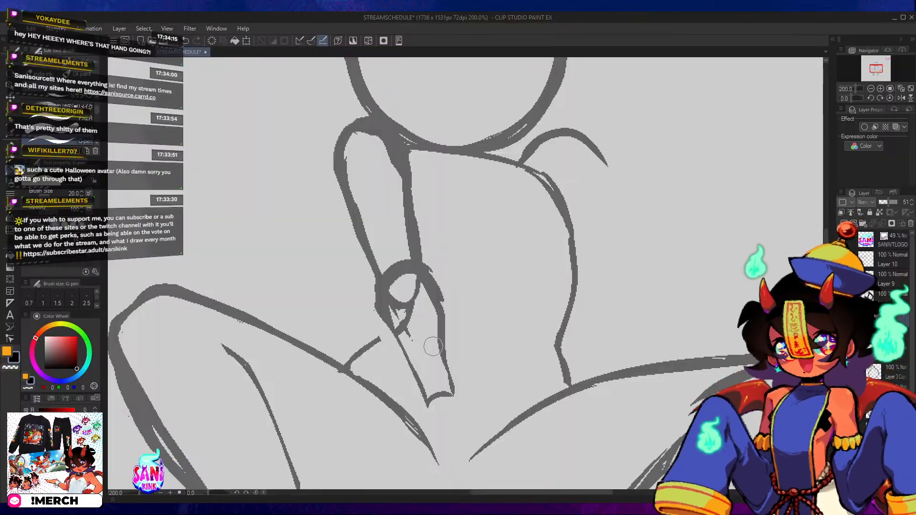
left_click_drag(379, 279, 422, 391)
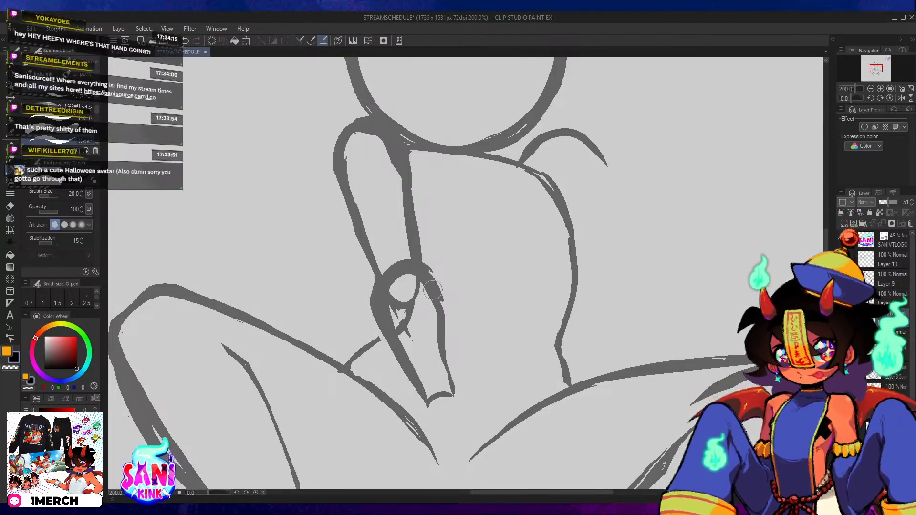
left_click_drag(441, 299, 448, 373)
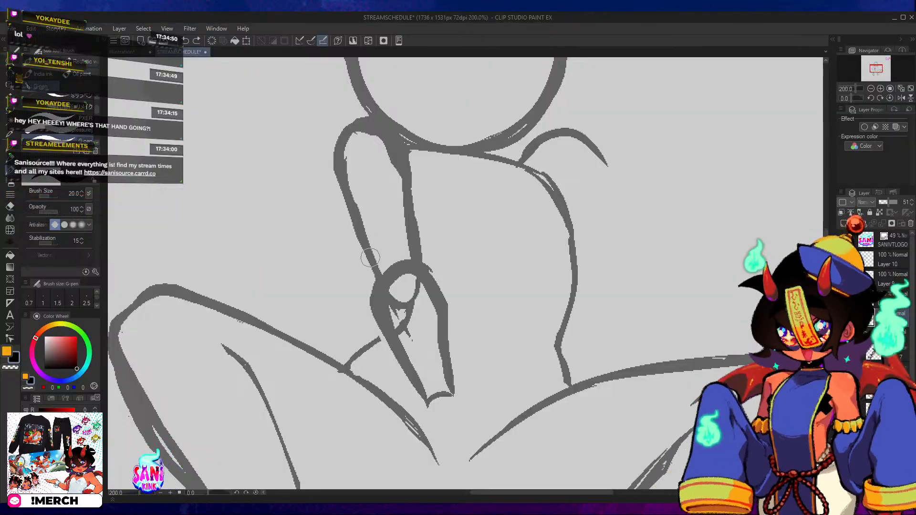
Draw a higher elbow arc across the left upper arm and connect its ends to both sides of the forearm.
mouse_move(370, 257)
left_mouse_down()
mouse_move(371, 302)
mouse_move(369, 254)
mouse_move(397, 233)
mouse_move(373, 240)
mouse_move(426, 266)
left_mouse_up()
mouse_move(398, 236)
left_mouse_down()
mouse_move(430, 273)
mouse_move(441, 306)
left_mouse_up()
left_click_drag(419, 247, 438, 305)
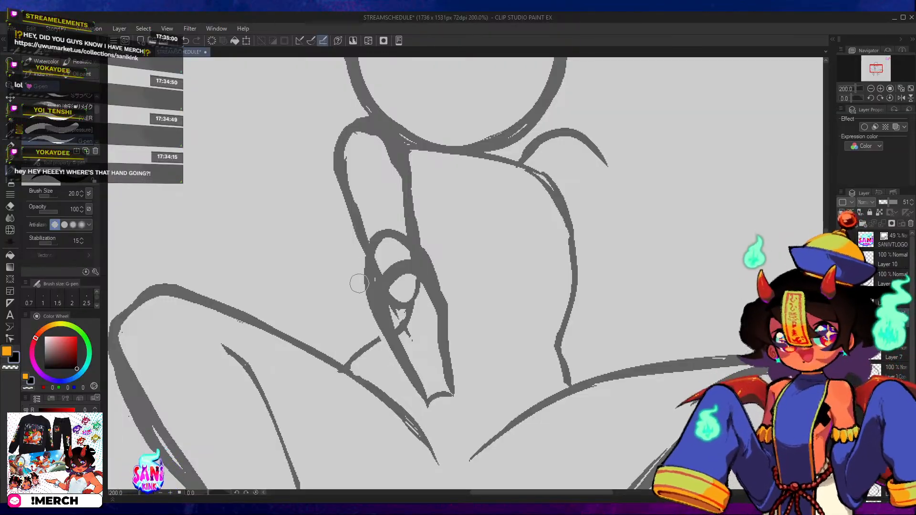
mouse_move(388, 331)
left_mouse_down()
mouse_move(365, 292)
mouse_move(374, 242)
mouse_move(365, 272)
mouse_move(381, 322)
left_mouse_up()
key("ctrl+z")
Erase the bulge on the left forearm's inner side and redraw that edge as a straighter line from elbow to wrist.
key("e")
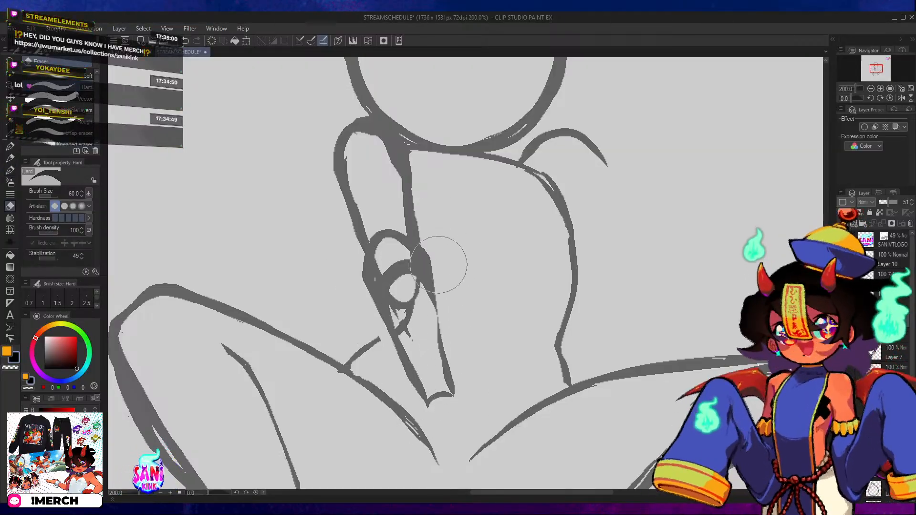
left_click_drag(435, 253, 445, 321)
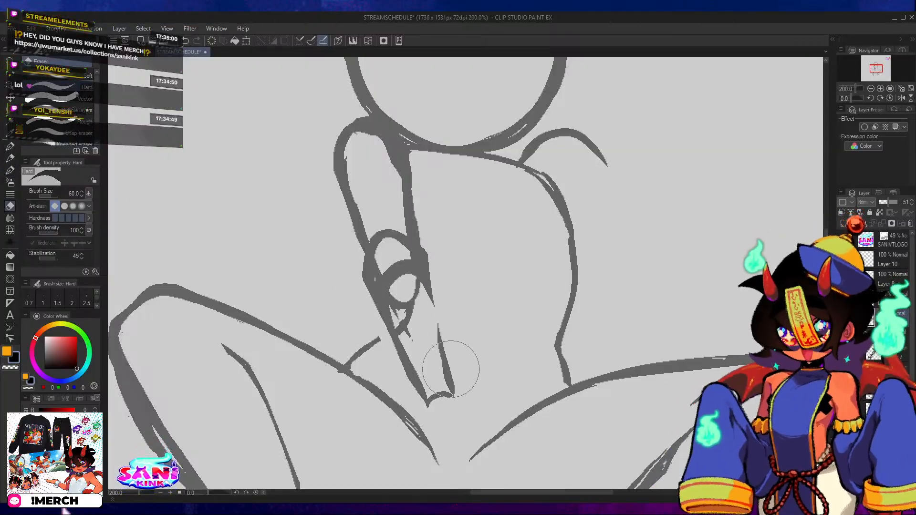
key("p")
left_click_drag(447, 357, 417, 241)
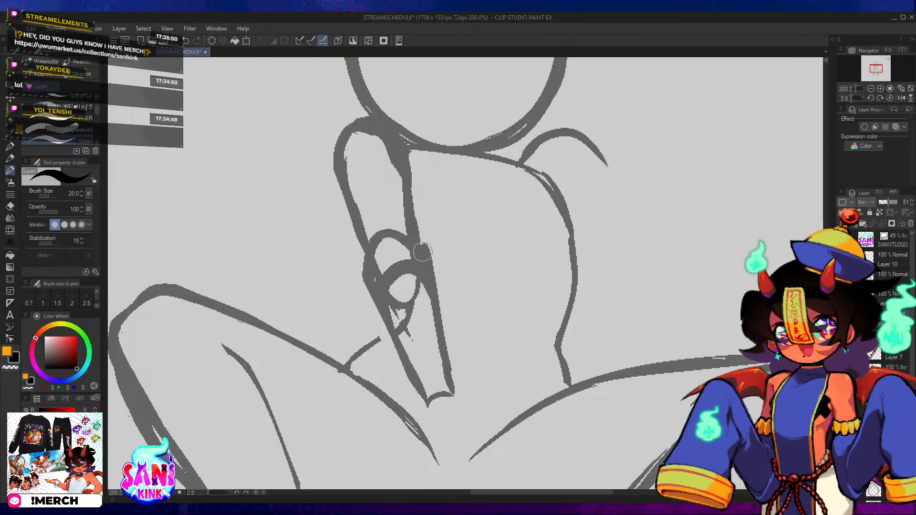
key("e")
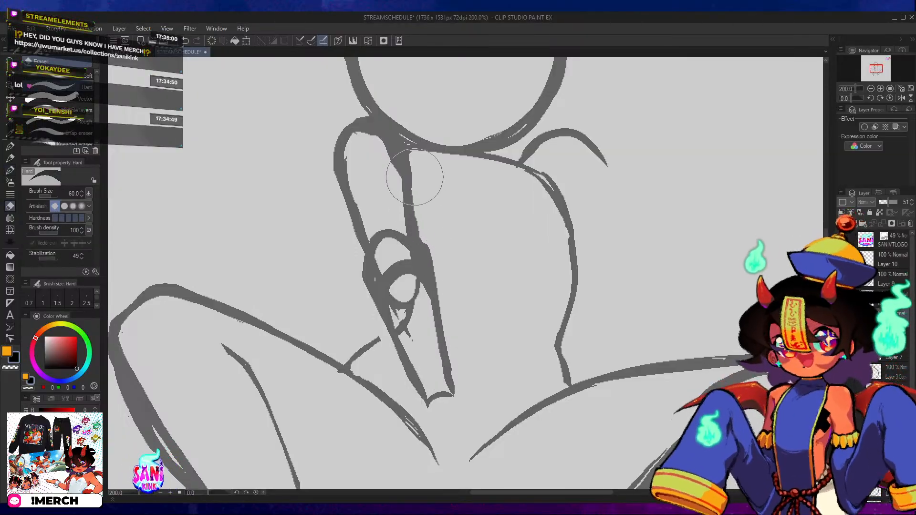
key("ctrl+z")
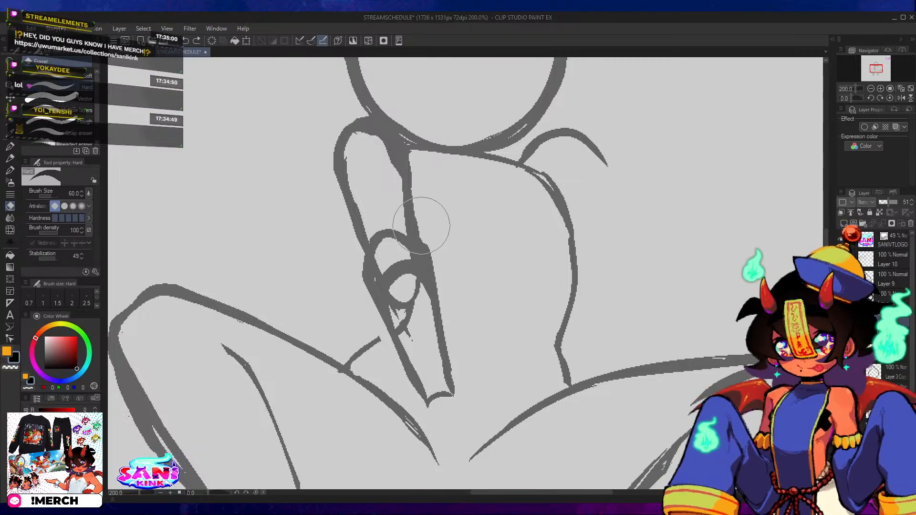
left_click_drag(421, 223, 453, 300)
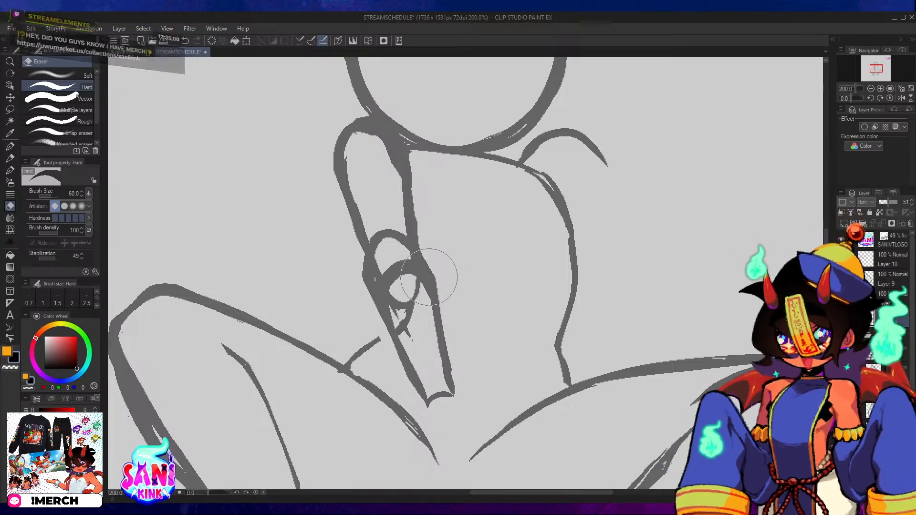
Thin the left forearm's inner edge and erase the old elbow circle and overlapping strokes inside the forearm.
key("p")
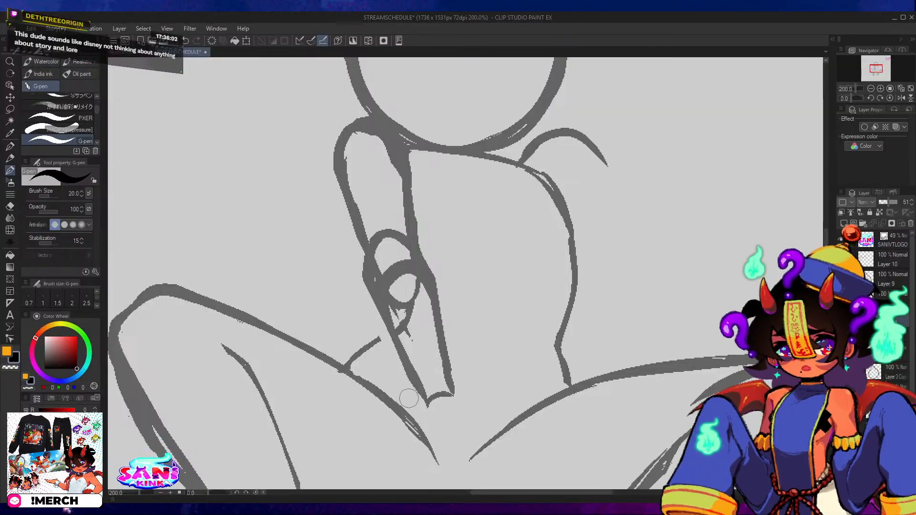
key("e")
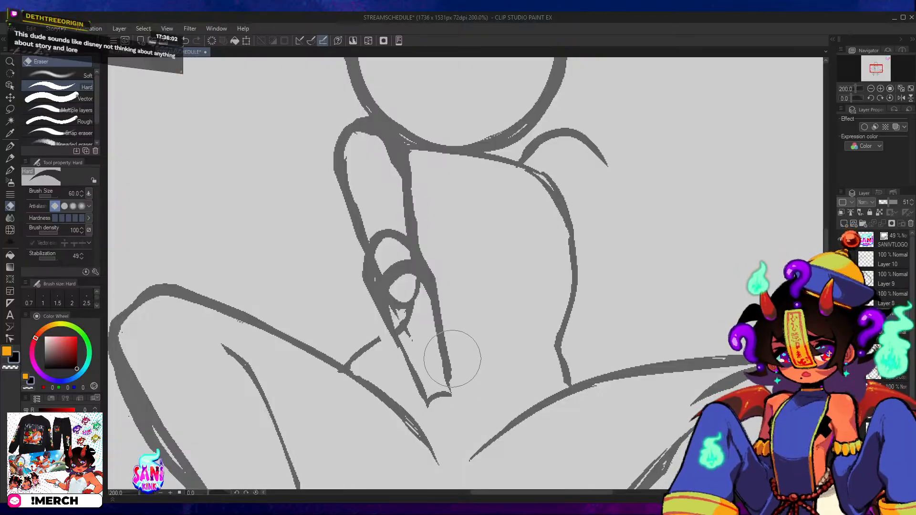
left_click_drag(392, 273, 406, 334)
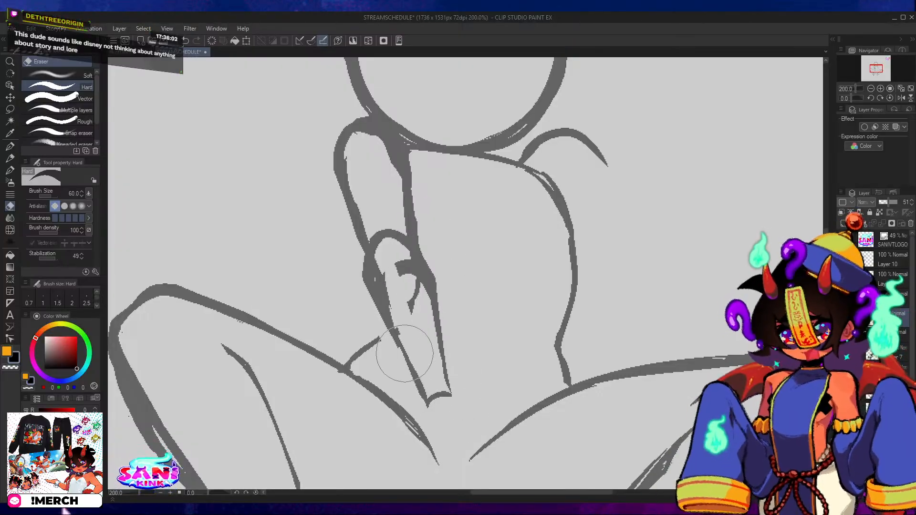